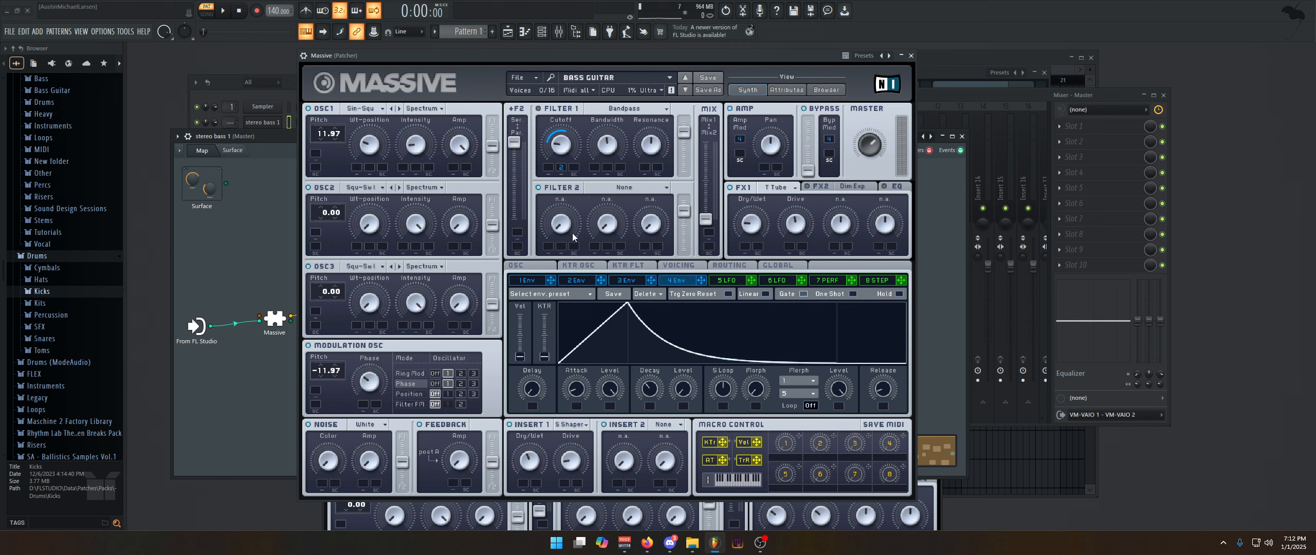
# Preview the current pattern, stop playback, and select the stereo bass 1 channel for playing notes
pyautogui.click(292, 86)
pyautogui.press('space')
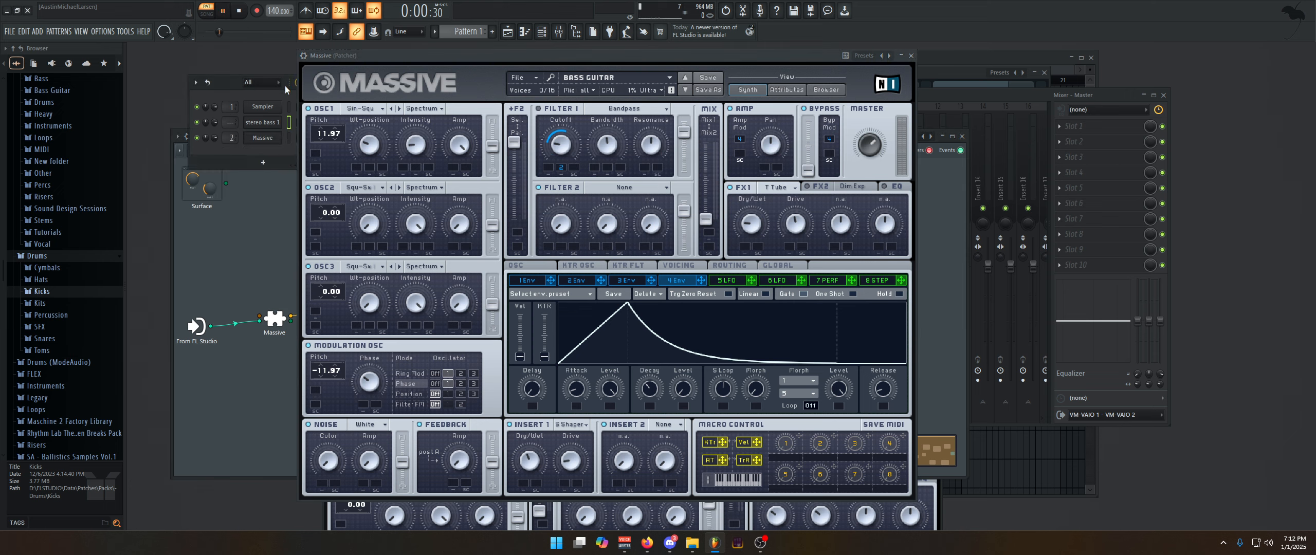
pyautogui.click(226, 10)
pyautogui.press('z')
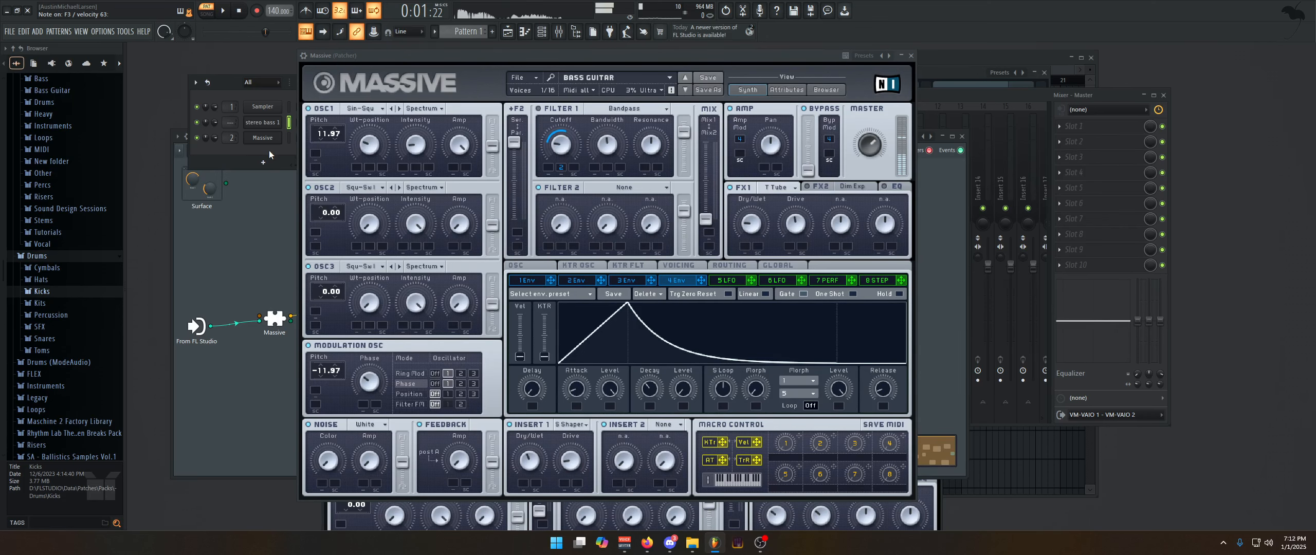
pyautogui.click(289, 138)
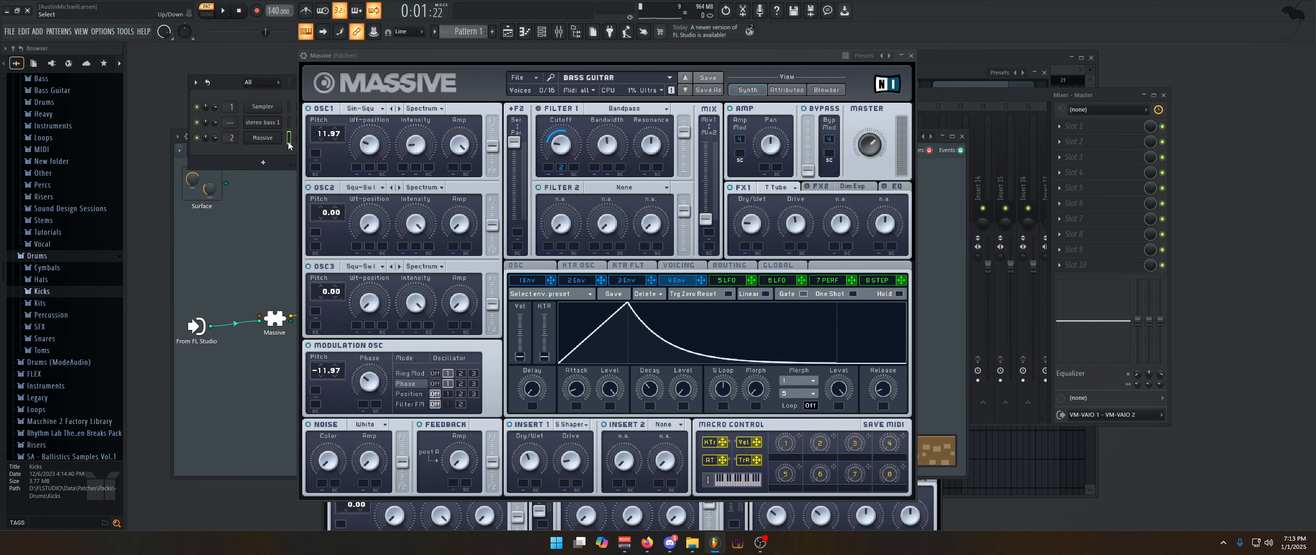
pyautogui.scroll(1, 289, 142)
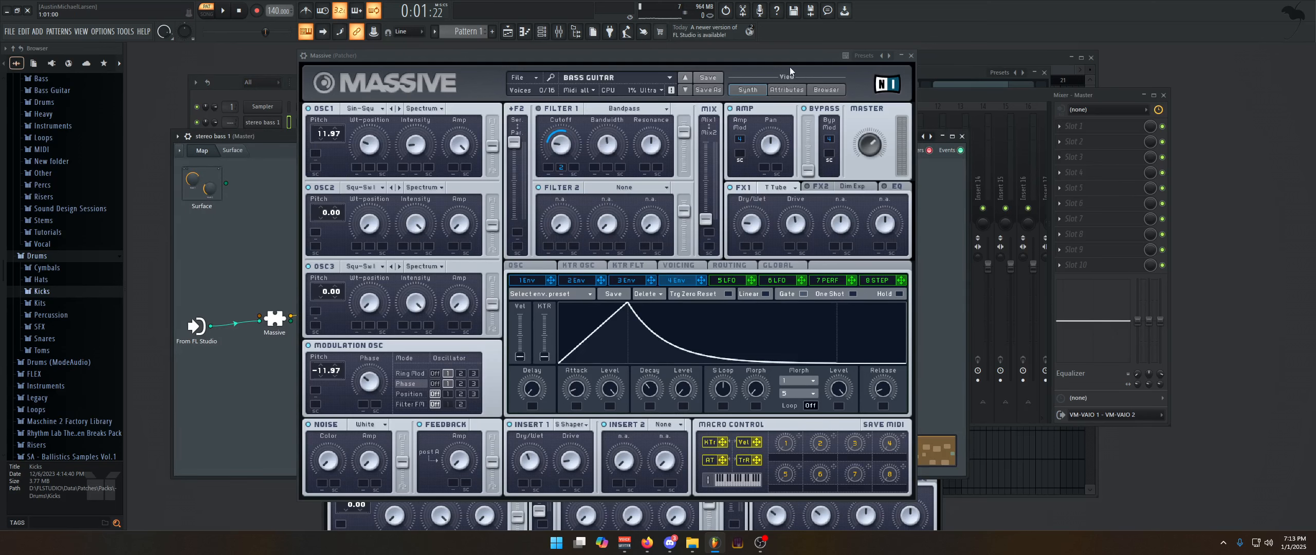
# Examine Massive's modulation oscillator and Insert 1 settings in the stereo bass 1 Patcher map
pyautogui.click(912, 56)
pyautogui.click(275, 320)
pyautogui.click(308, 346)
pyautogui.click(511, 425)
pyautogui.click(911, 55)
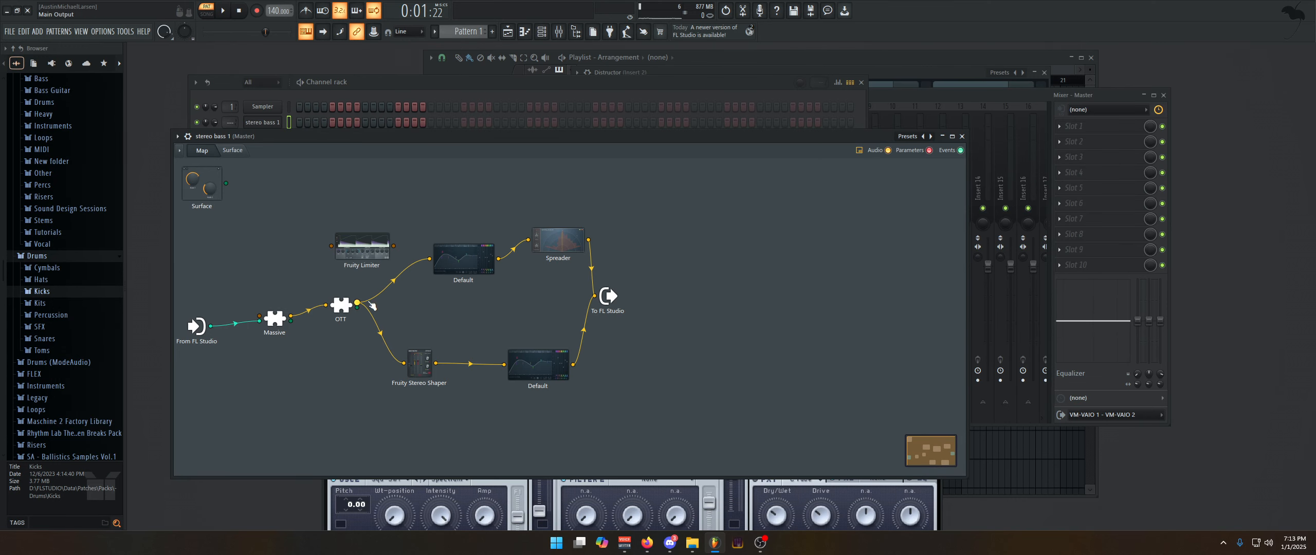
# Connect Massive's audio output directly to To FL Studio and audition the synth patch with its window open
pyautogui.moveTo(291, 315); pyautogui.dragTo(595, 296)
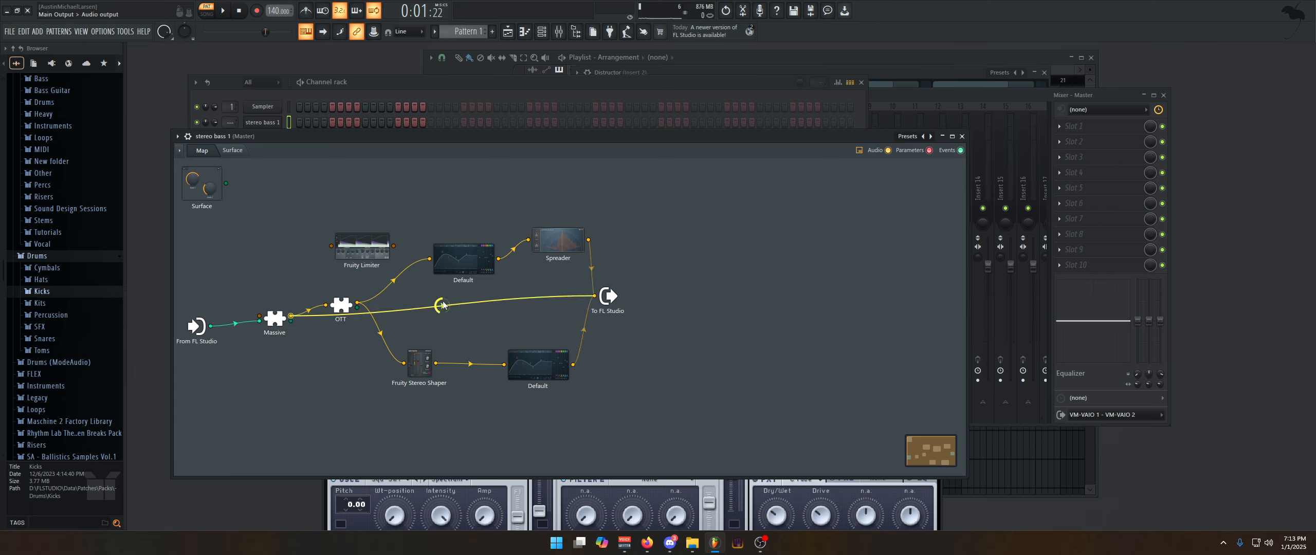
pyautogui.click(282, 320)
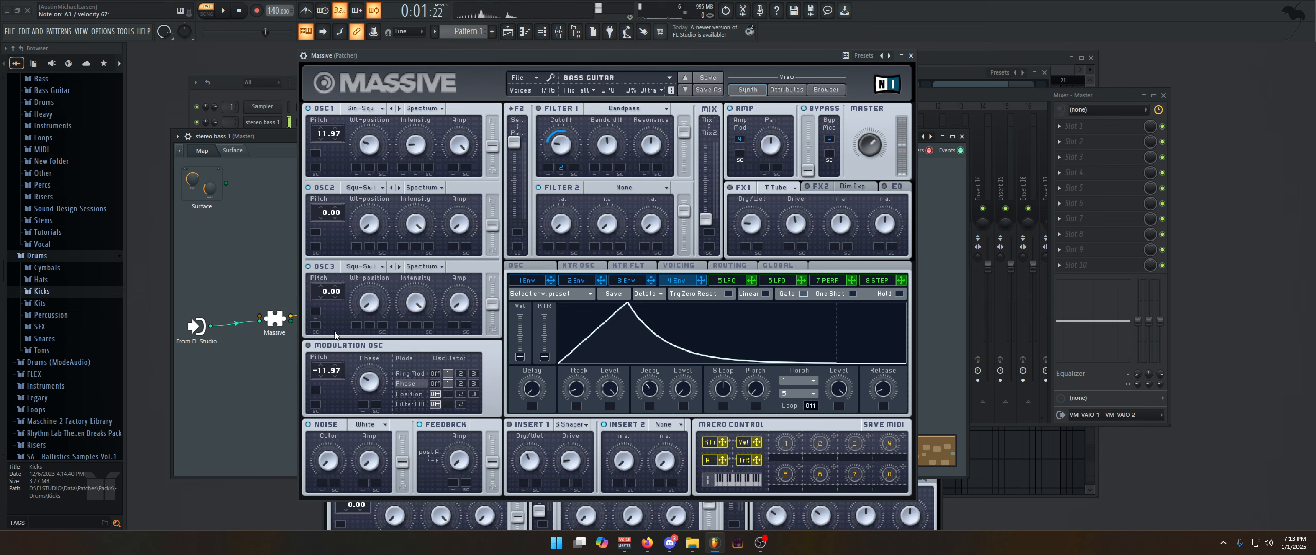
pyautogui.moveTo(417, 146)
pyautogui.mouseDown()
pyautogui.moveTo(420, 93)
pyautogui.moveTo(420, 151)
pyautogui.mouseUp()
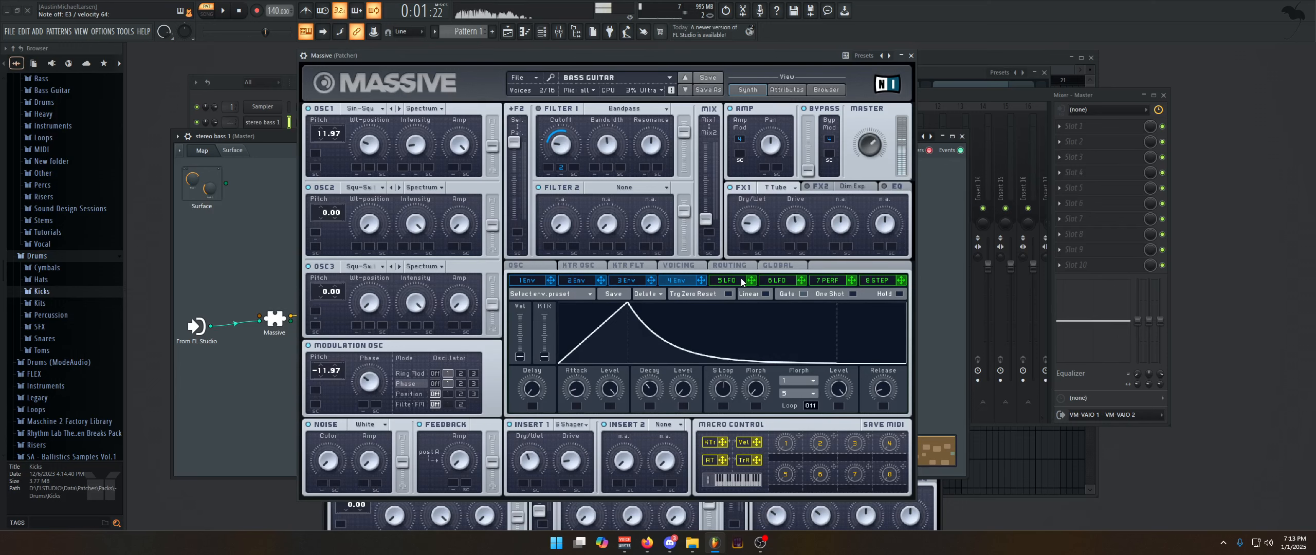
pyautogui.click(911, 56)
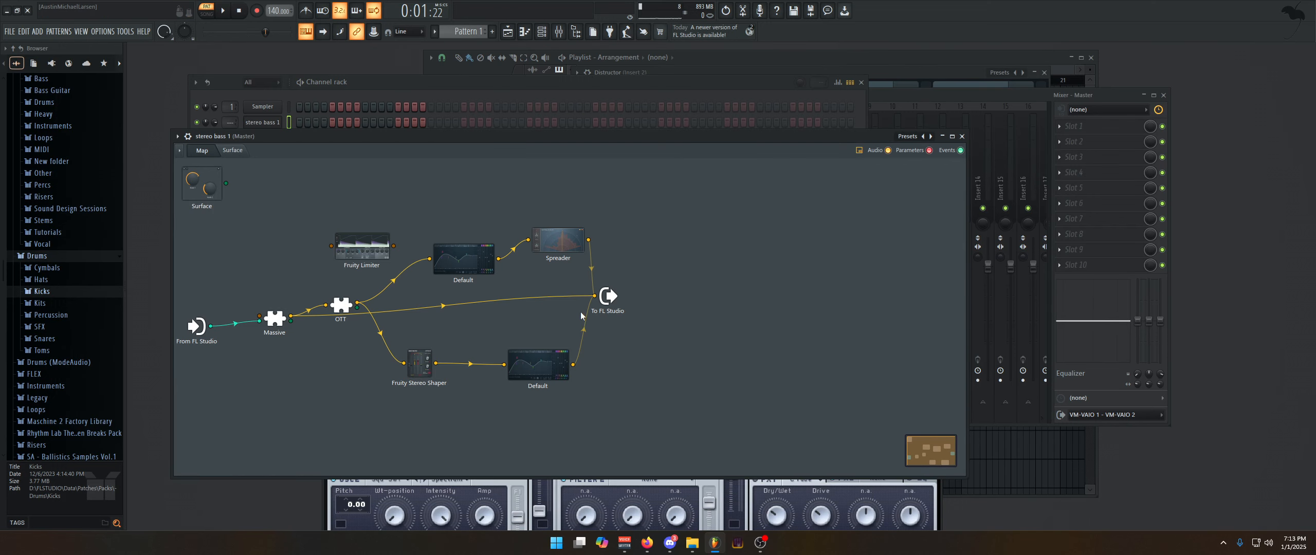
# Disconnect the audio links into To FL Studio and connect OTT's output directly to it
pyautogui.click(594, 296)
pyautogui.moveTo(595, 297); pyautogui.dragTo(532, 304)
pyautogui.moveTo(358, 303); pyautogui.dragTo(595, 296)
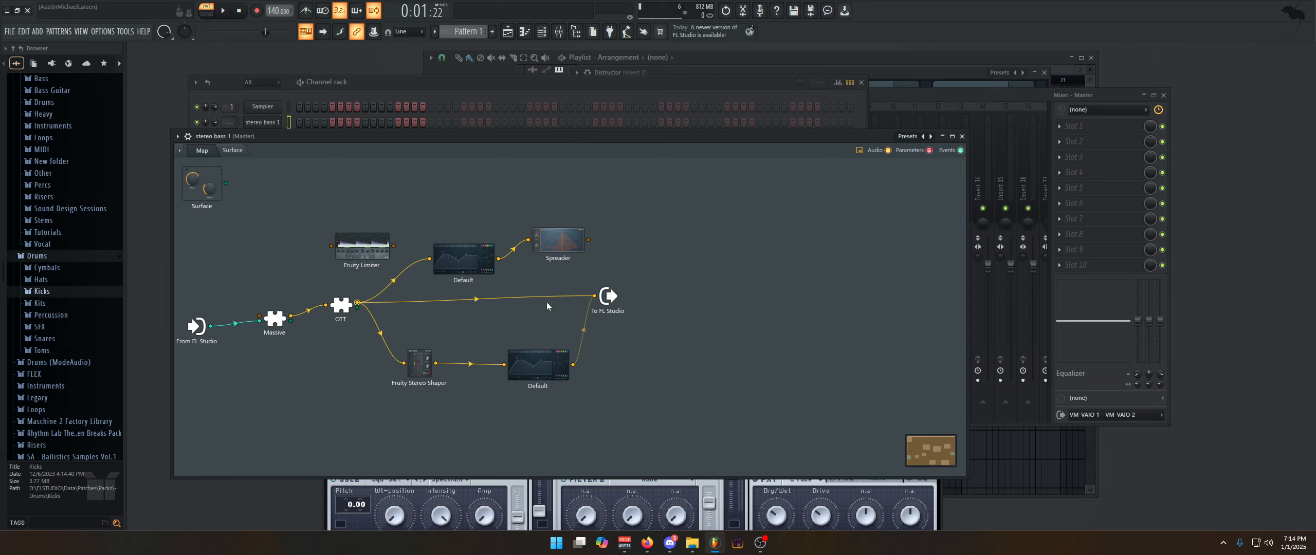
# Shift the high band's threshold slightly lower in OTT, and close the plugin
pyautogui.click(344, 307)
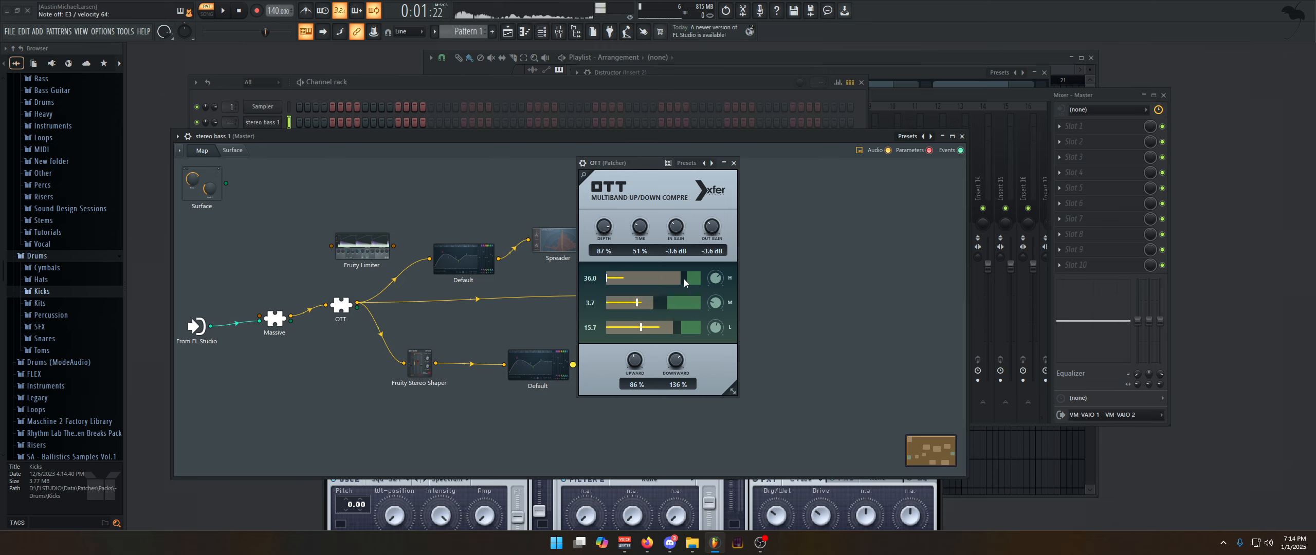
pyautogui.moveTo(685, 278); pyautogui.dragTo(655, 278)
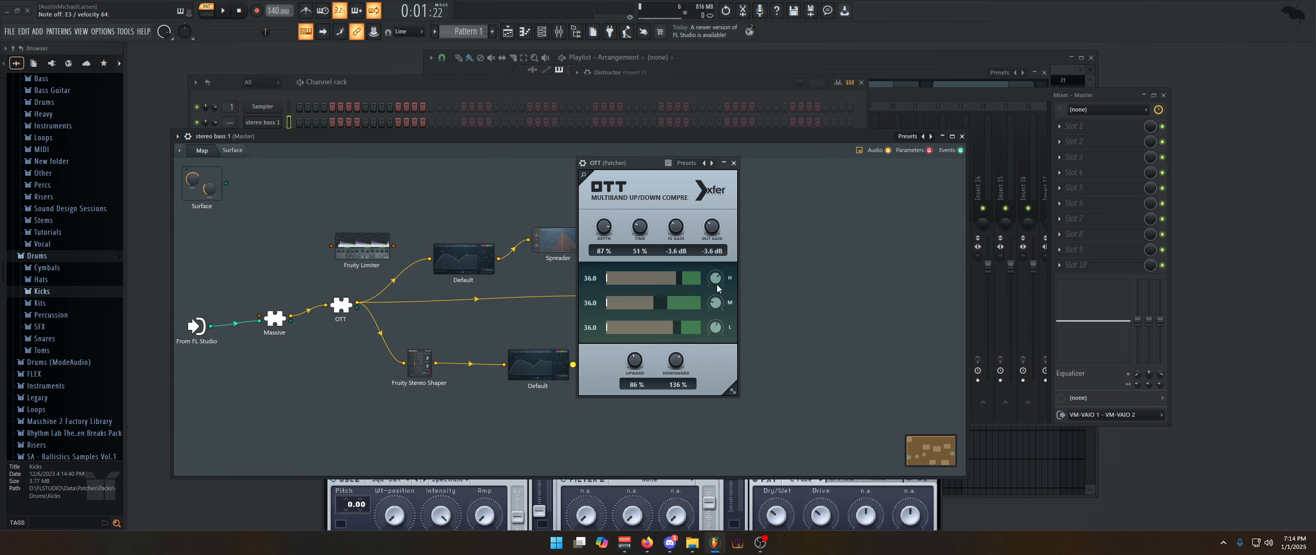
pyautogui.click(734, 163)
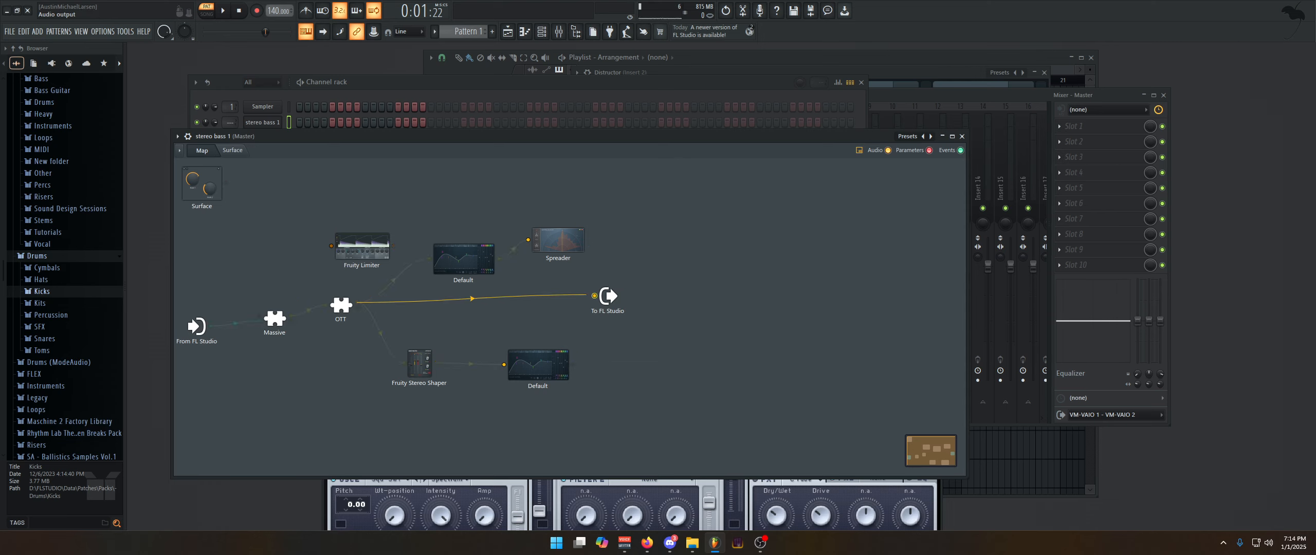
# Replace OTT's direct link to To FL Studio by testing the upper EQ's output, and connect Spreader's output instead
pyautogui.moveTo(593, 296); pyautogui.dragTo(557, 282)
pyautogui.moveTo(499, 259); pyautogui.dragTo(594, 296)
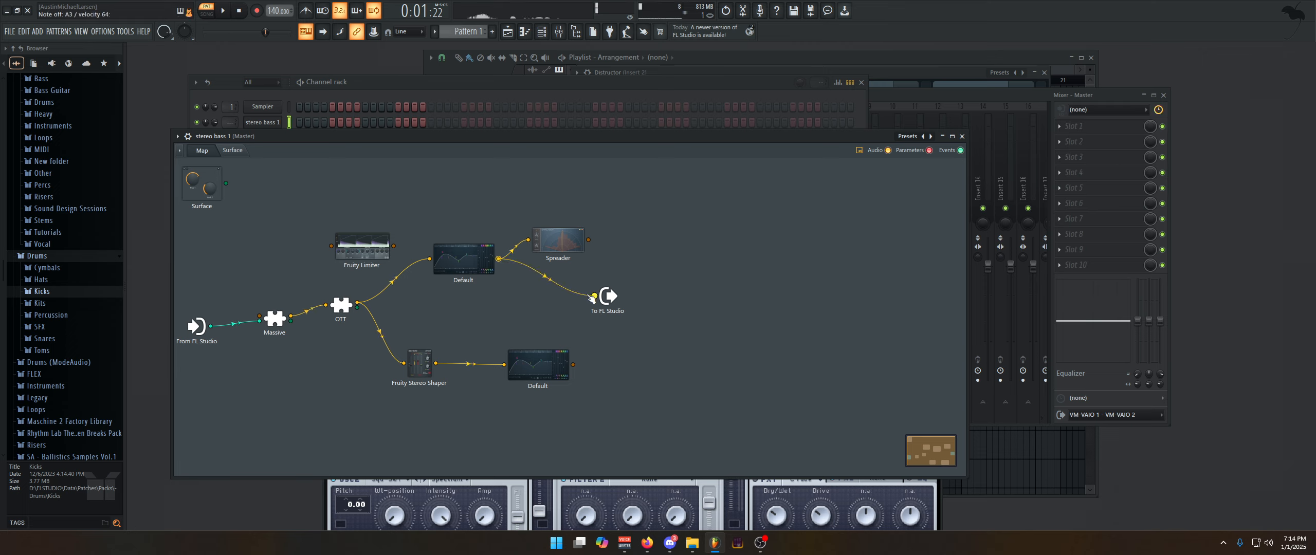
pyautogui.moveTo(589, 240); pyautogui.dragTo(595, 297)
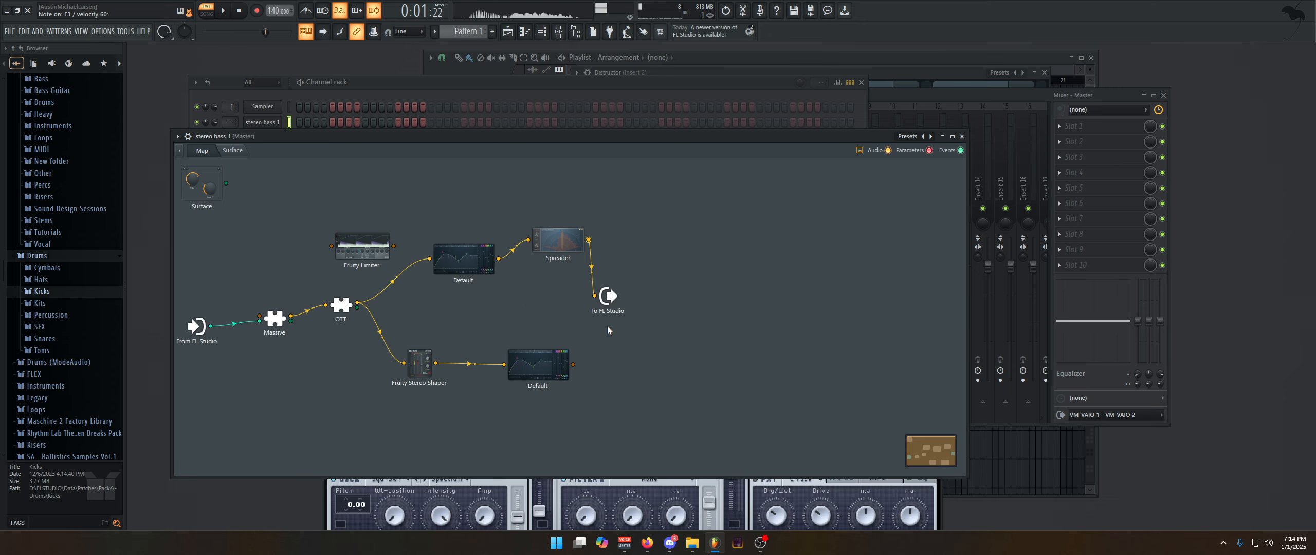
# Examine the upper branch's EQ and the Fruity Stereo Shaper settings in the Patcher map
pyautogui.click(463, 260)
pyautogui.click(834, 186)
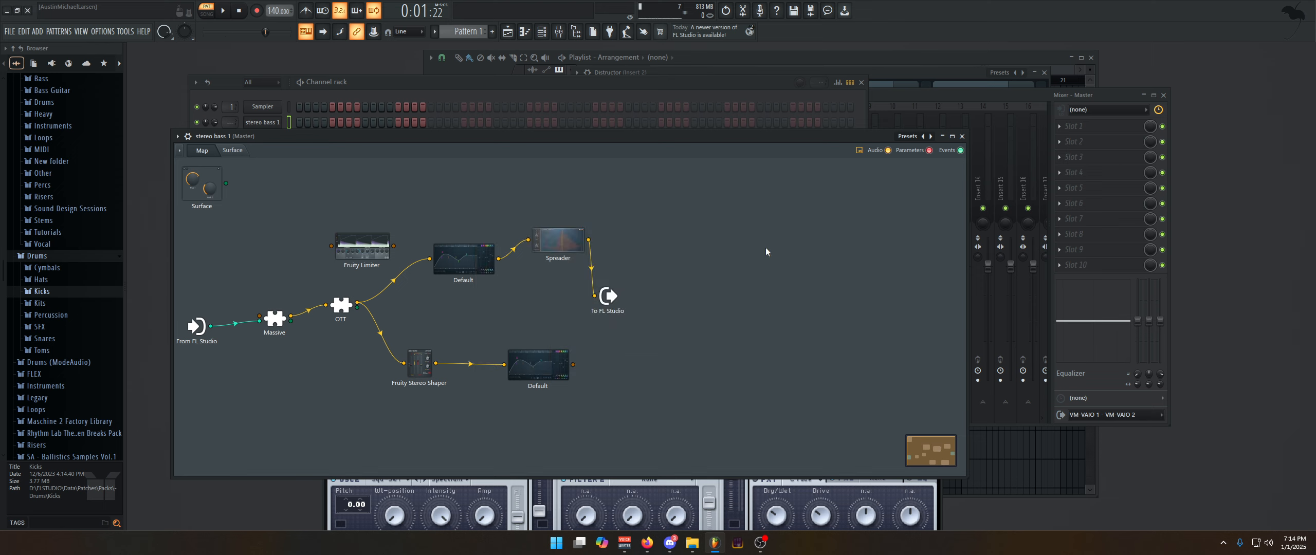
pyautogui.click(433, 364)
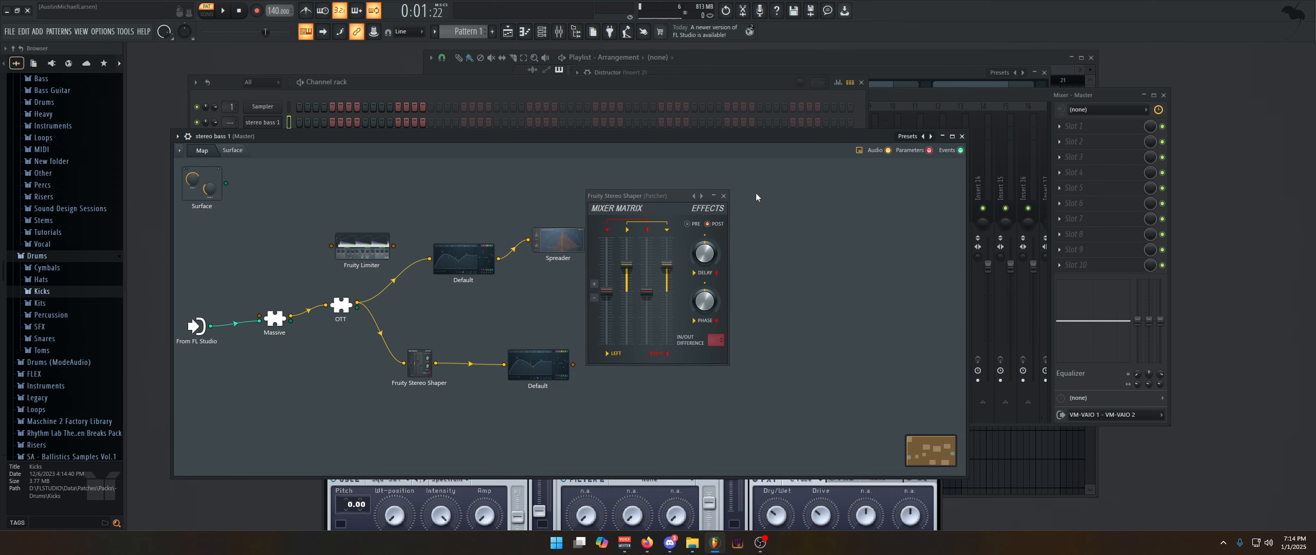
pyautogui.click(724, 196)
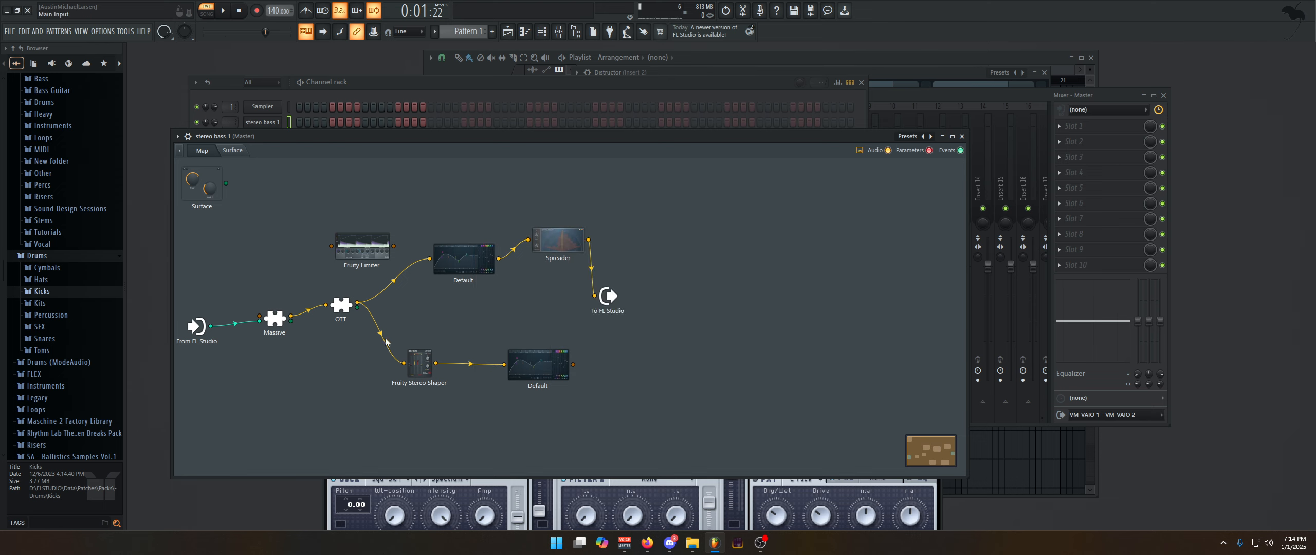
# Review the EQ curve after Fruity Stereo Shaper and connect that EQ's output to To FL Studio
pyautogui.click(537, 366)
pyautogui.click(1023, 352)
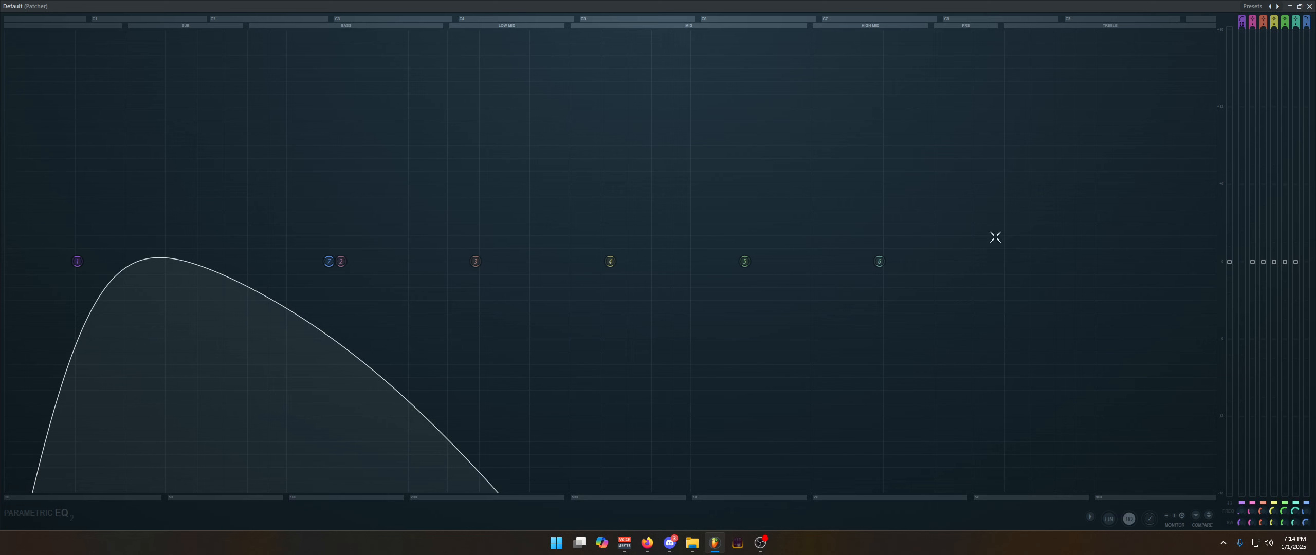
pyautogui.click(1299, 6)
pyautogui.click(1037, 352)
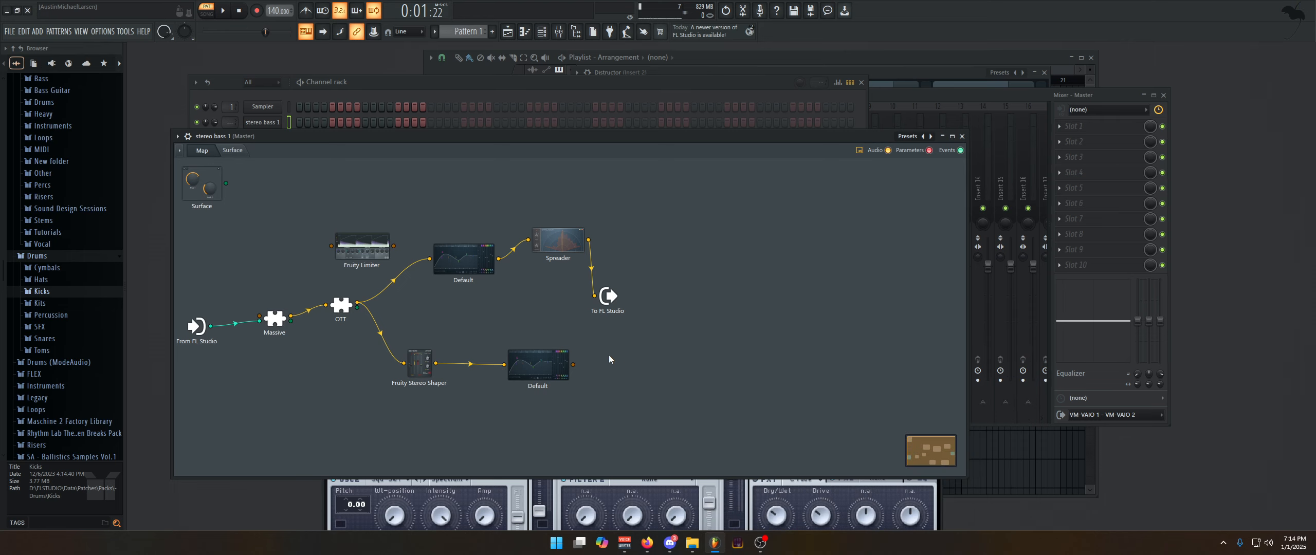
pyautogui.moveTo(573, 364); pyautogui.dragTo(595, 296)
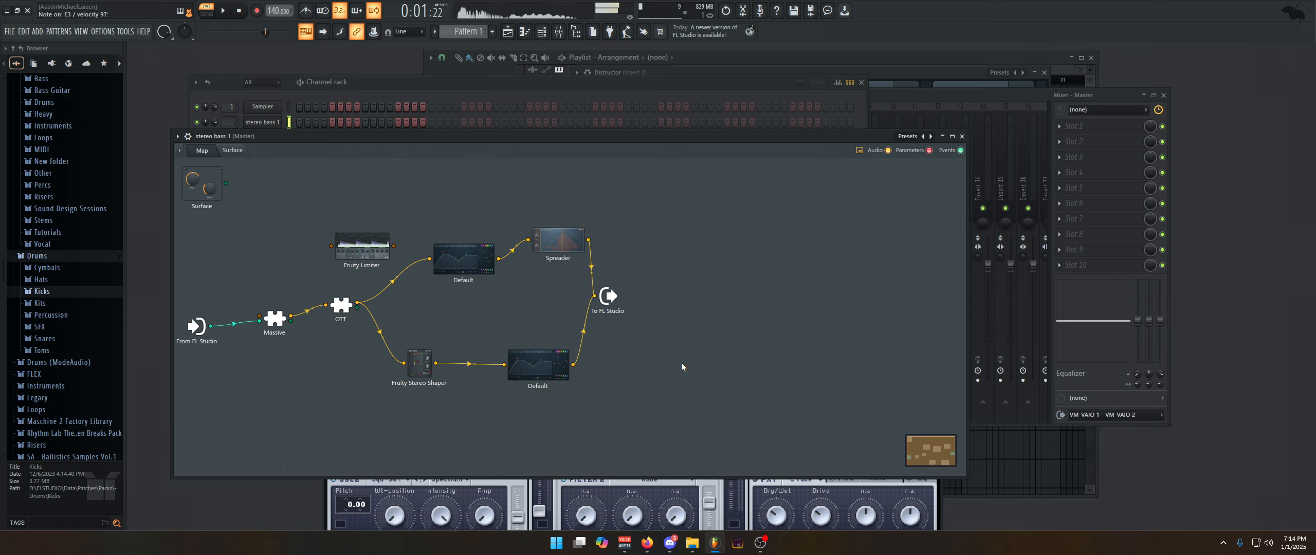
# Close the Patcher, open the separate Massive channel, and reposition its window so the whole synth is visible
pyautogui.click(962, 136)
pyautogui.click(276, 138)
pyautogui.click(277, 139)
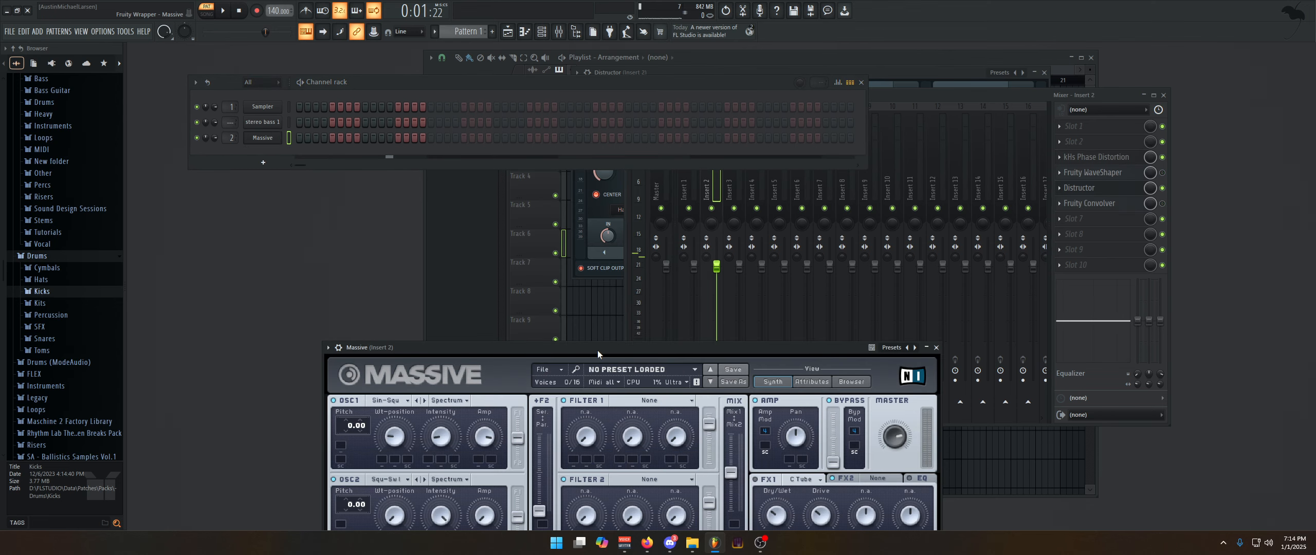
pyautogui.moveTo(598, 353); pyautogui.dragTo(444, 168)
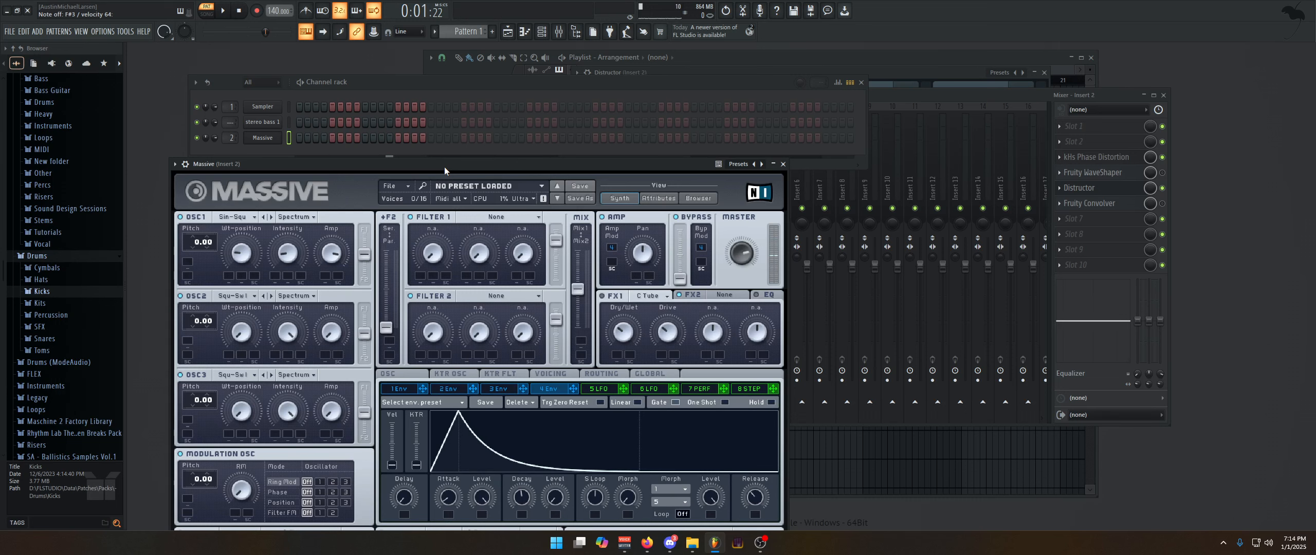
pyautogui.moveTo(421, 164); pyautogui.dragTo(430, 83)
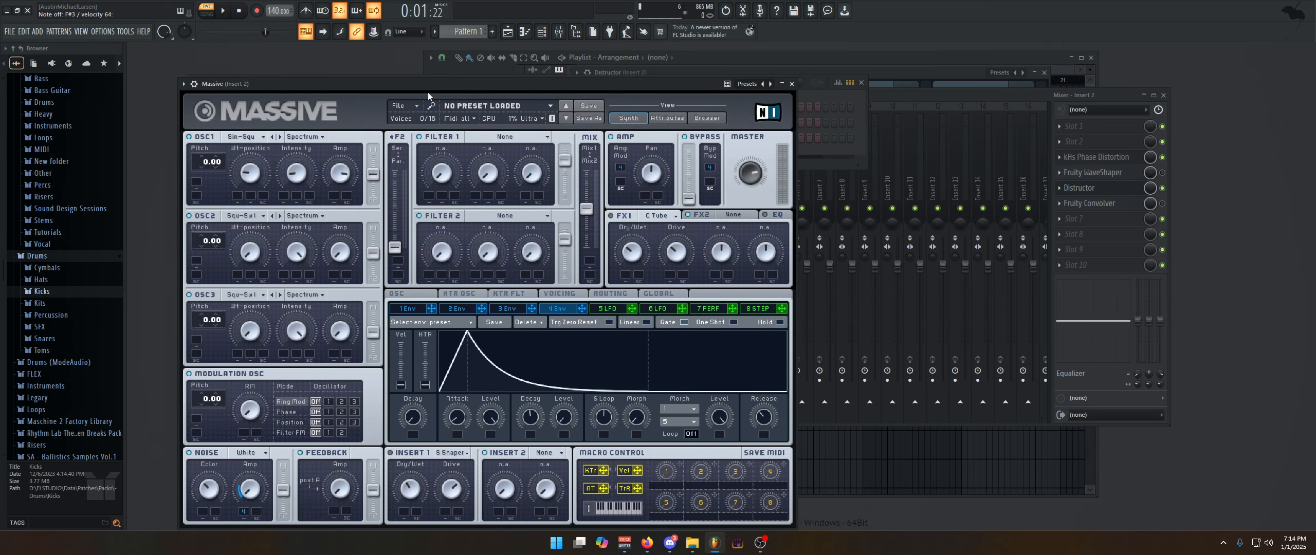
# Bring the mixer forward beside Massive and toggle effect processing on Insert 2
pyautogui.click(936, 101)
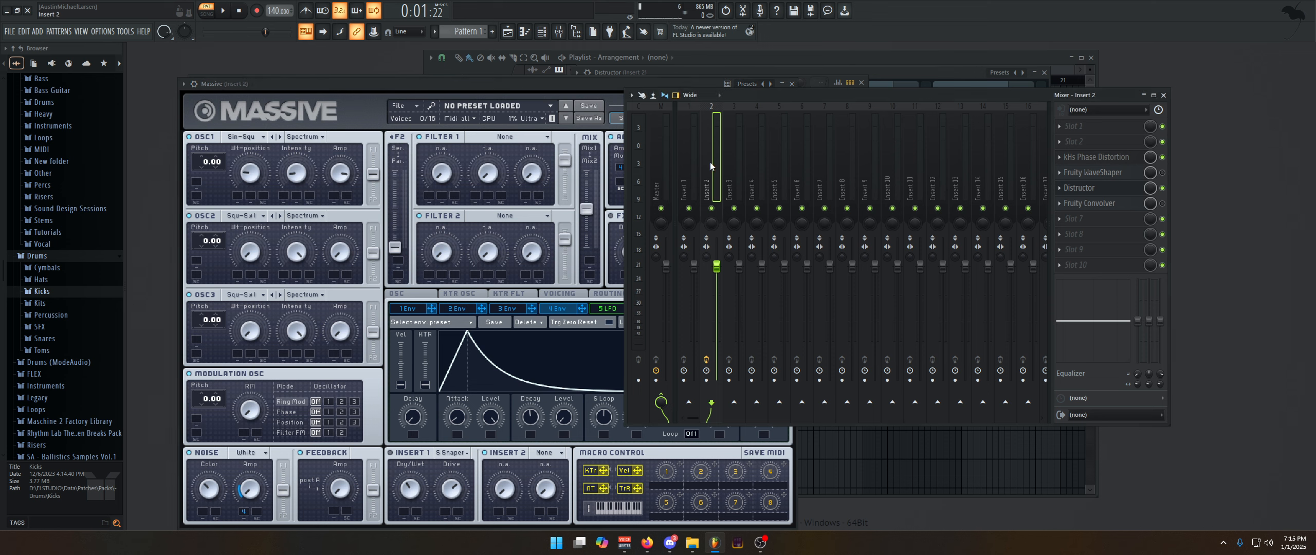
pyautogui.click(538, 153)
pyautogui.click(887, 108)
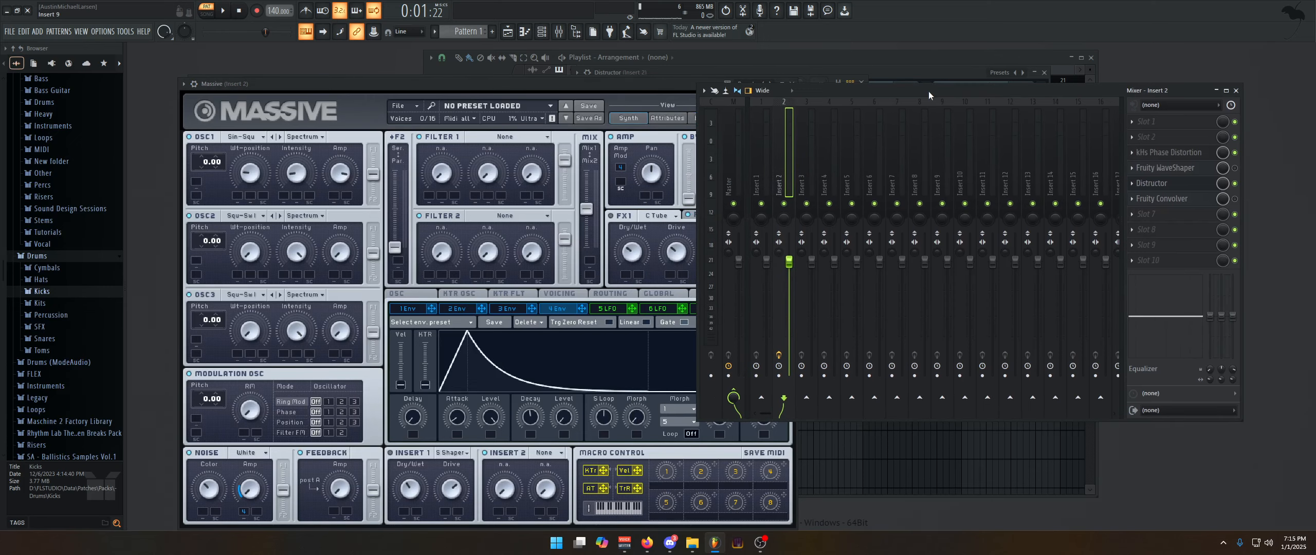
pyautogui.click(780, 355)
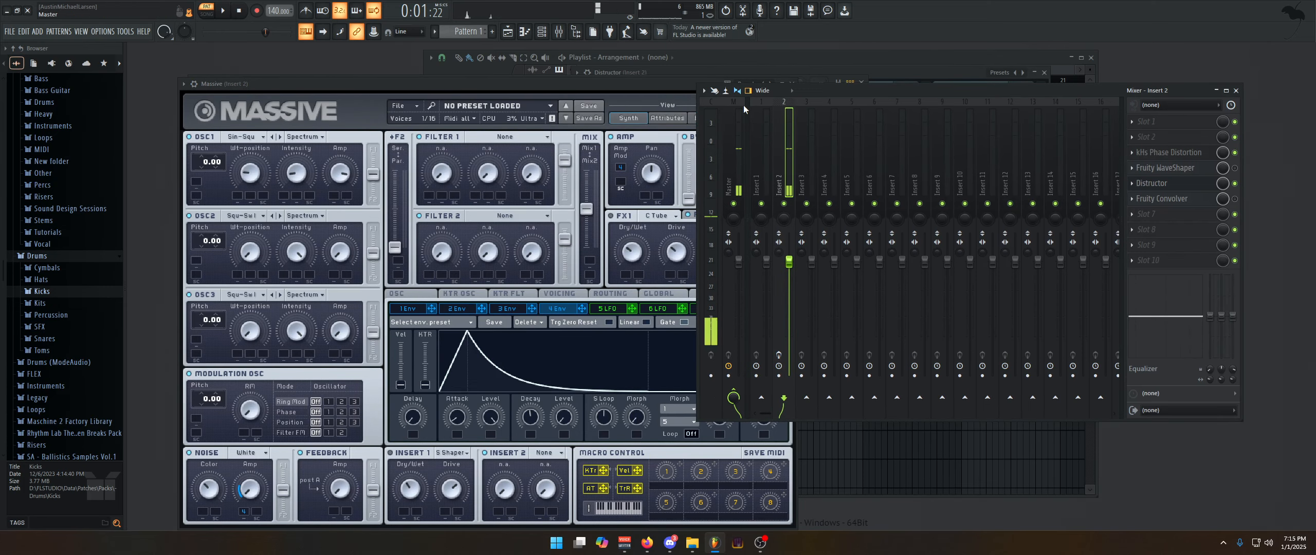
# Reposition the mixer beside Massive and bypass kHs Phase Distortion on Insert 2
pyautogui.moveTo(800, 88); pyautogui.dragTo(895, 106)
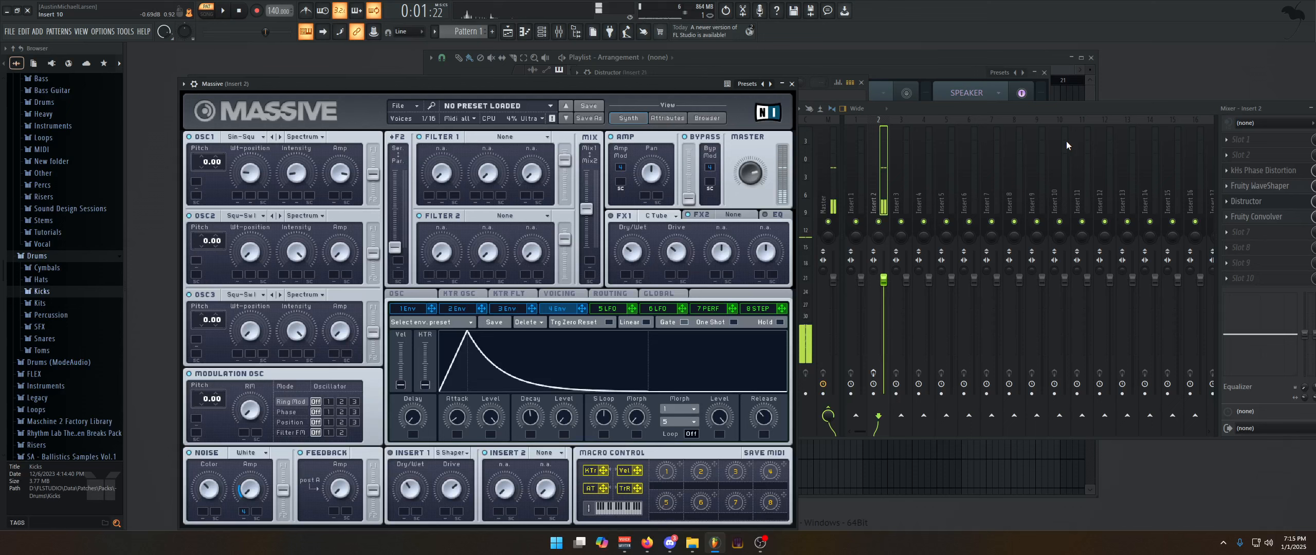
pyautogui.moveTo(1071, 102); pyautogui.dragTo(865, 117)
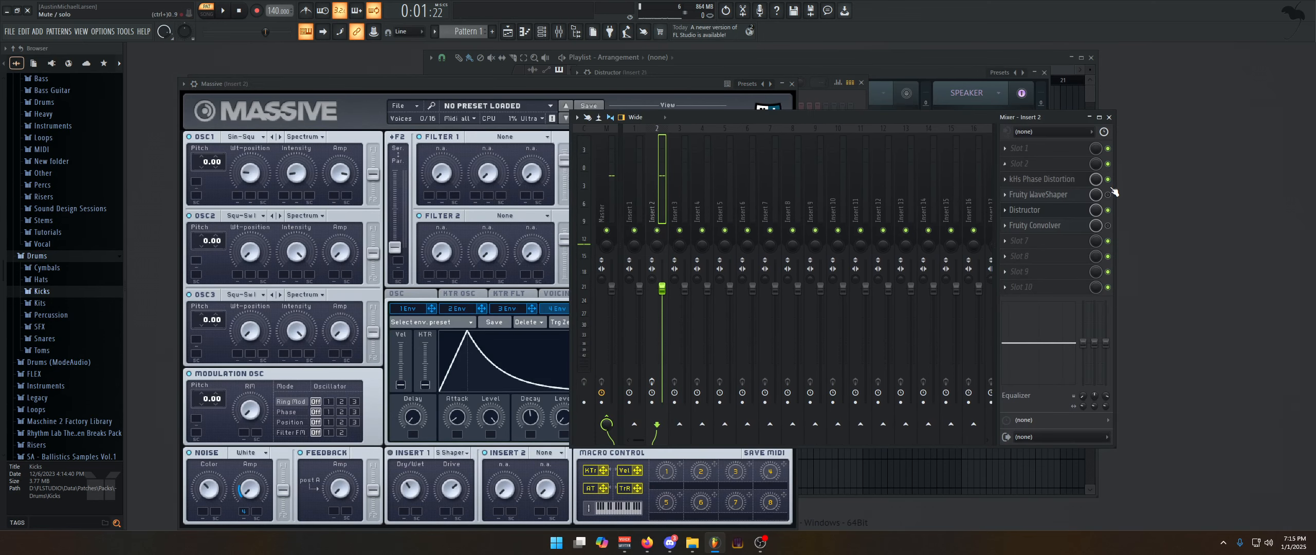
pyautogui.moveTo(786, 115); pyautogui.dragTo(912, 110)
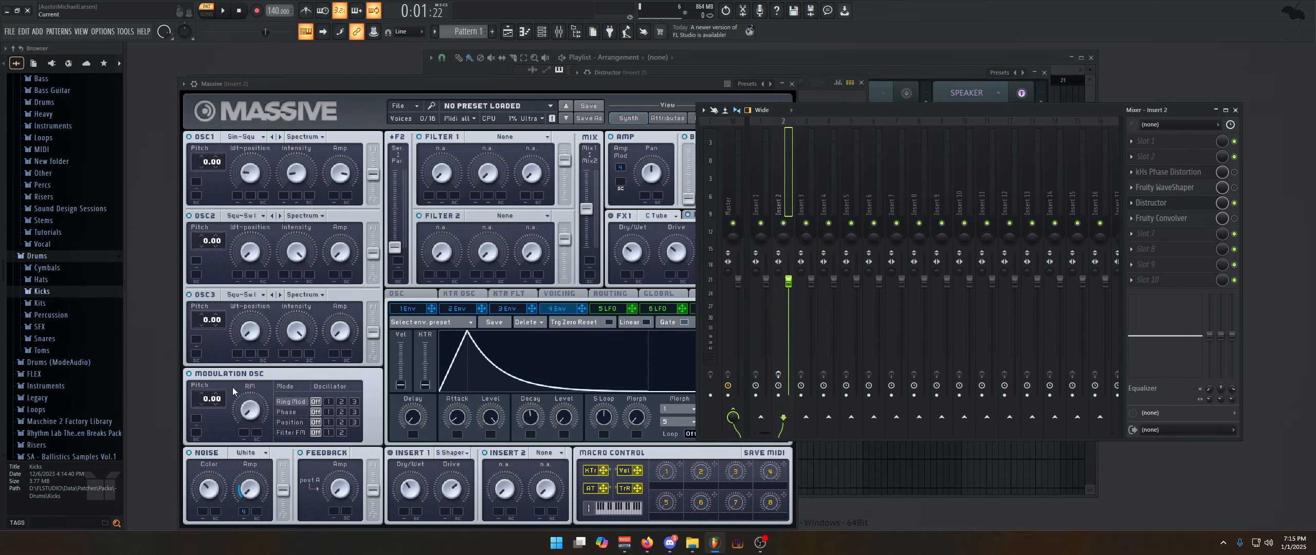
# Toggle Massive's modulation oscillator and noise section, and bring the mixer back to the front
pyautogui.click(189, 375)
pyautogui.click(189, 454)
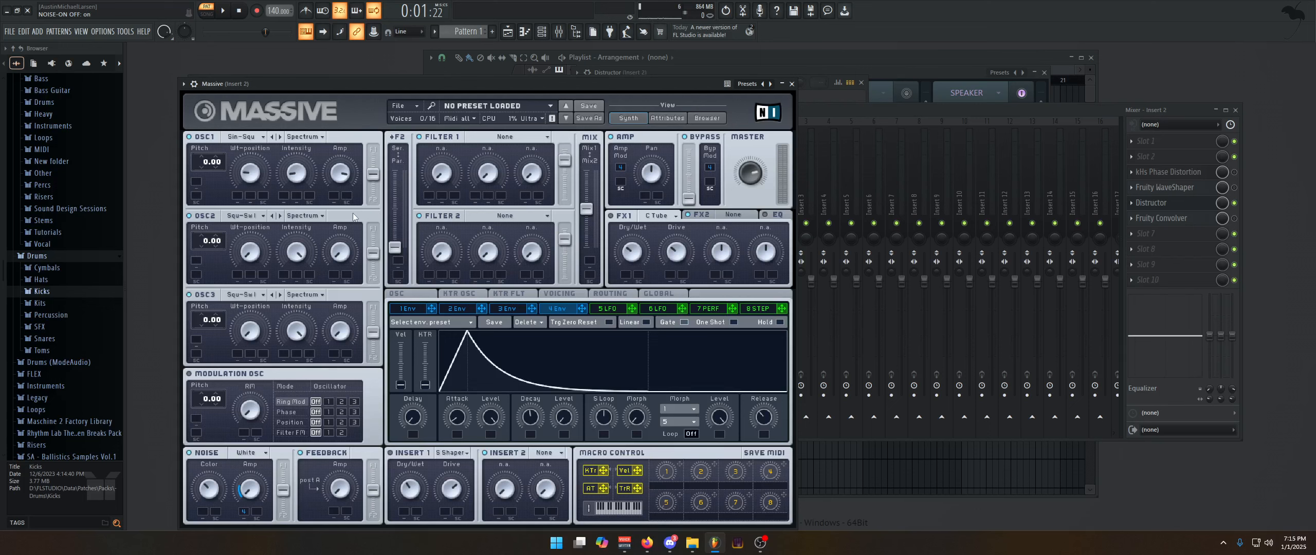
pyautogui.click(868, 109)
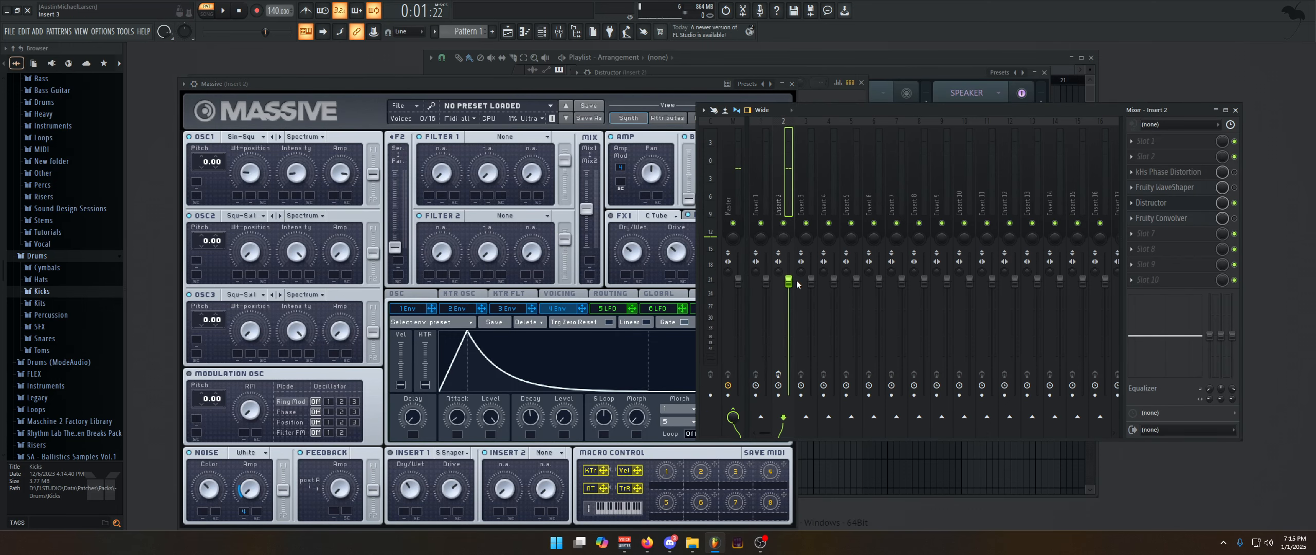
# Toggle Insert 2's effect processing with Distructor bypassed, and open the kHs Phase Distortion effect
pyautogui.click(779, 375)
pyautogui.click(1234, 203)
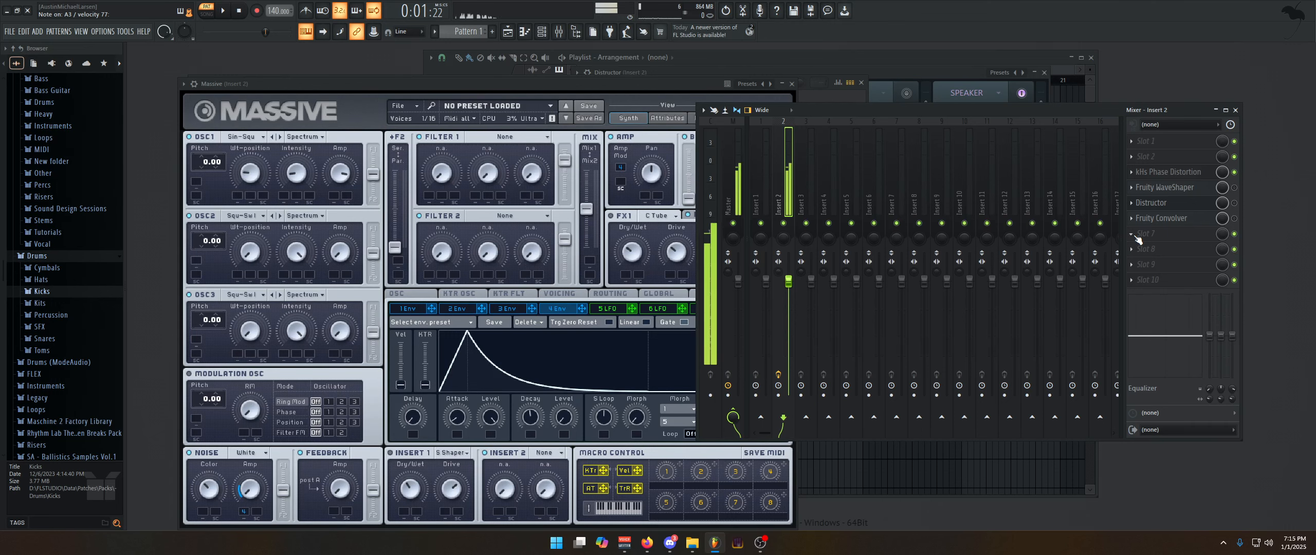
pyautogui.click(1236, 173)
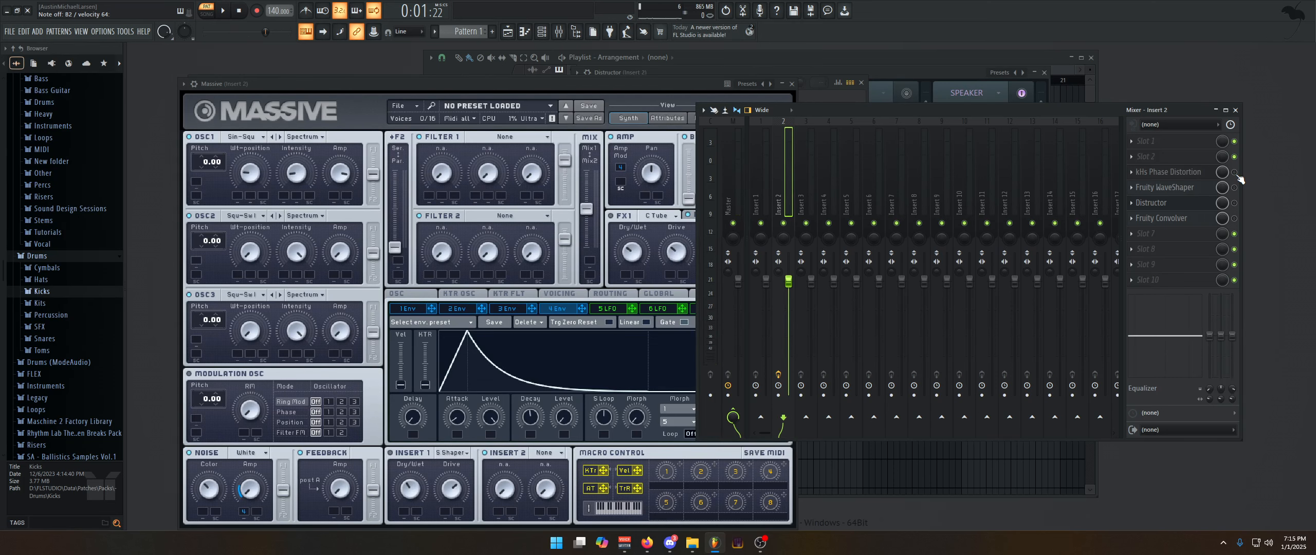
pyautogui.click(1183, 172)
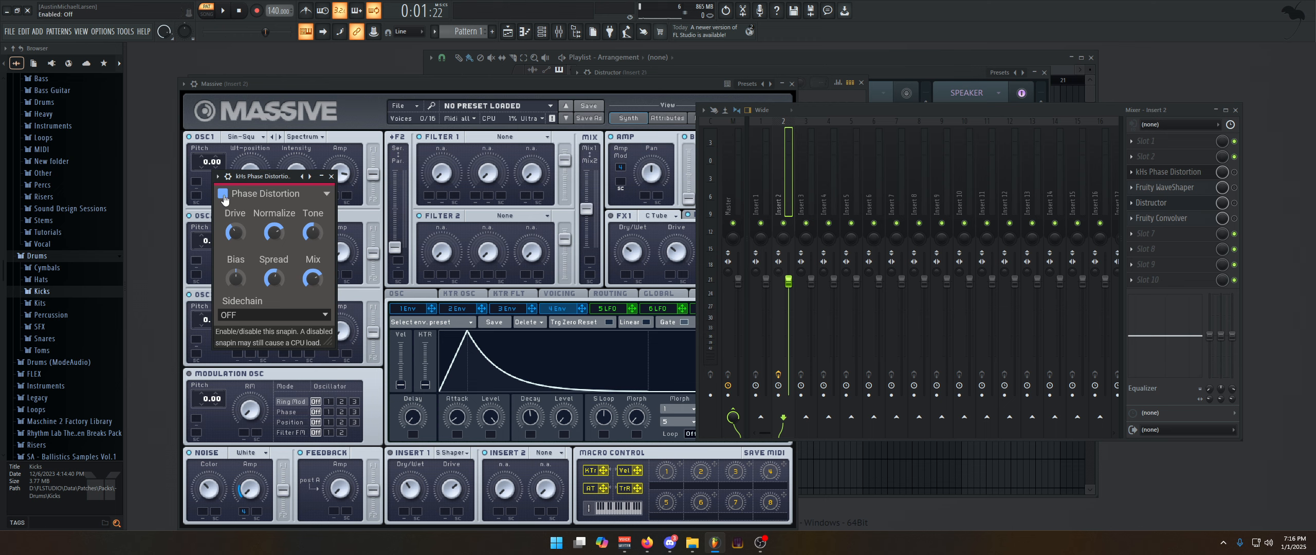
# Close kHs Phase Distortion, enable its slot on Insert 2, and view the Fruity WaveShaper curve before closing it
pyautogui.click(332, 176)
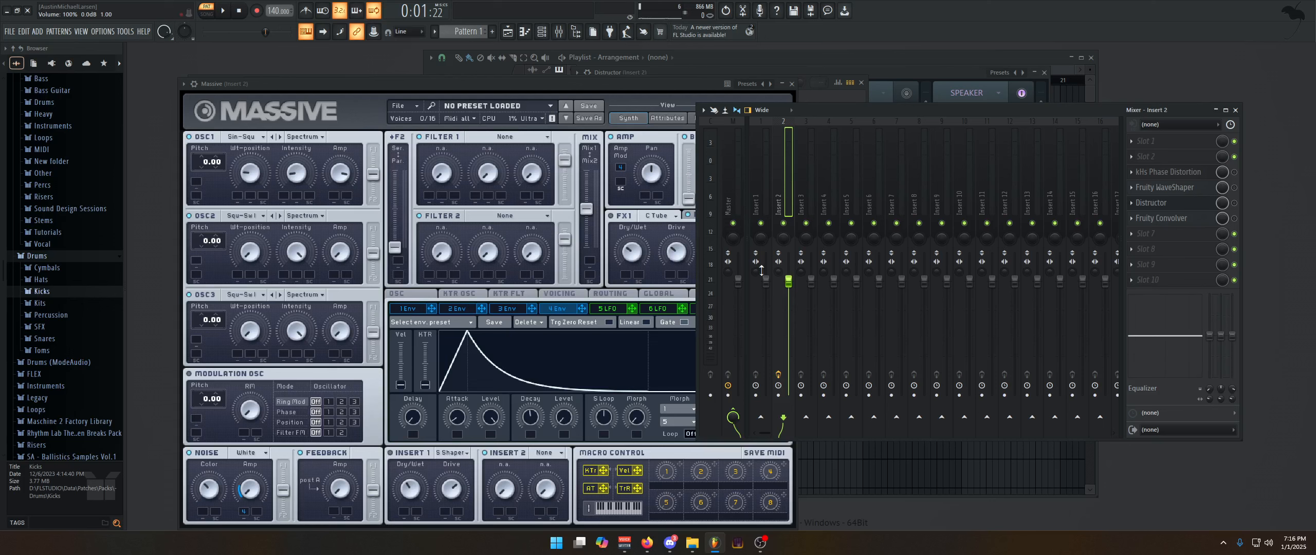
pyautogui.click(1234, 172)
pyautogui.click(1166, 188)
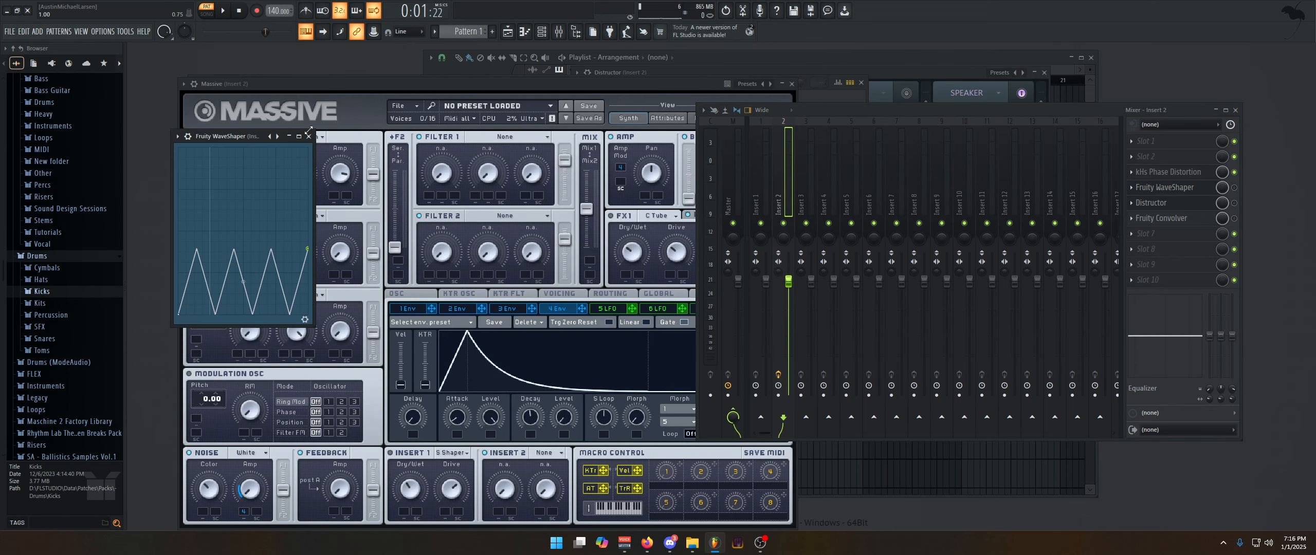
pyautogui.click(309, 137)
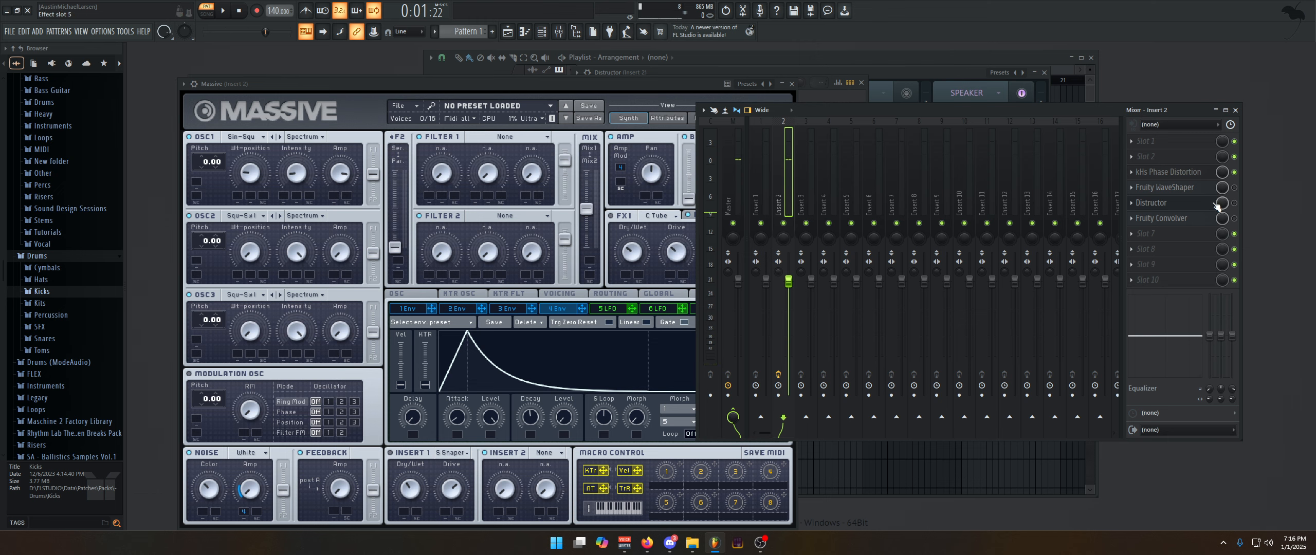
# Open and enable Distructor on Insert 2, and toggle its Speaker module off and back on
pyautogui.click(1152, 202)
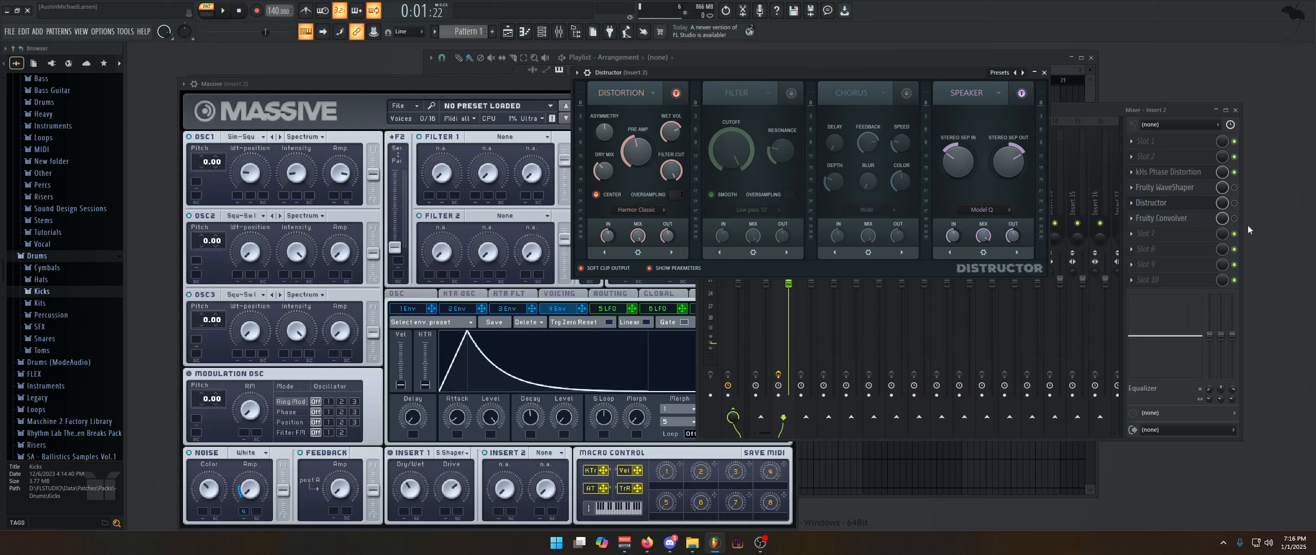
pyautogui.click(1234, 203)
pyautogui.click(743, 80)
pyautogui.click(1022, 93)
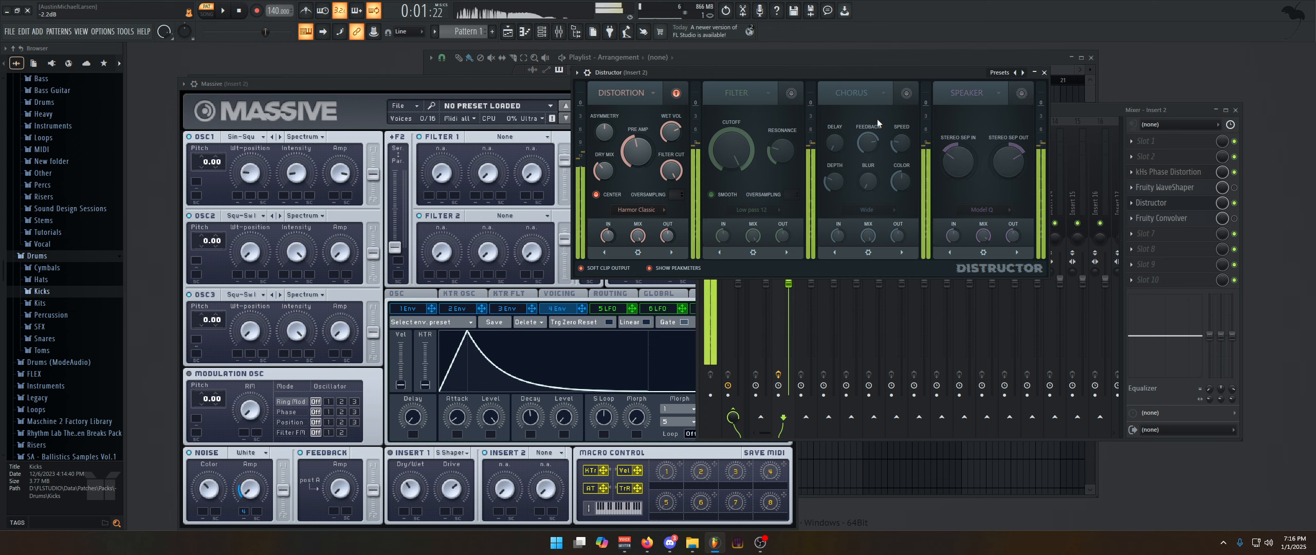
pyautogui.click(1025, 103)
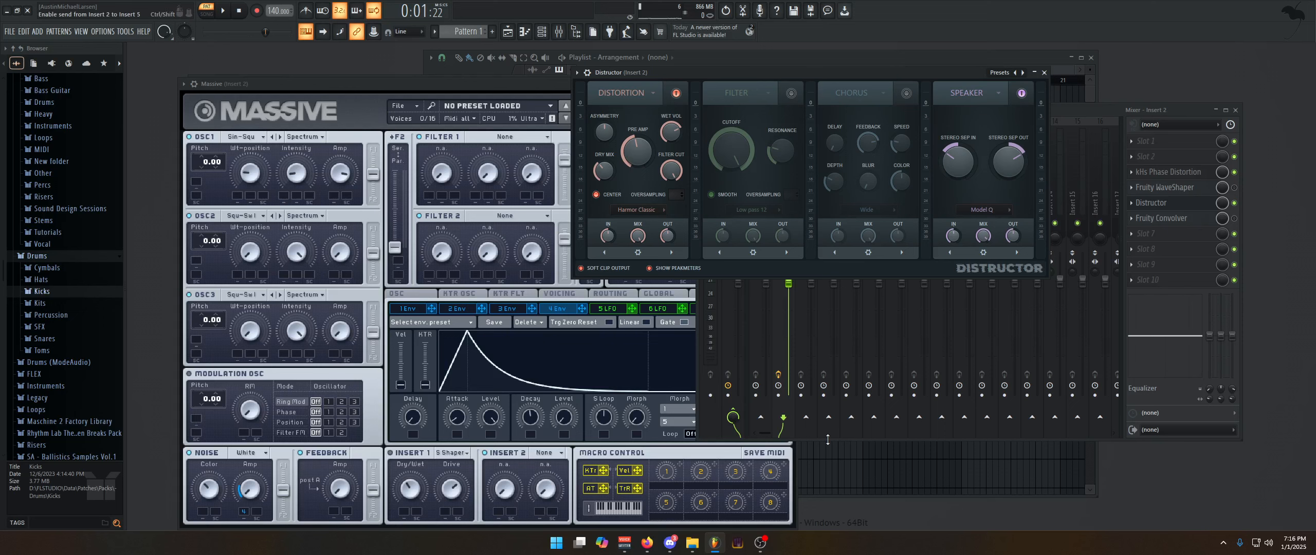
# Show the channel rack, bring Distructor back to the front and disable its Speaker module
pyautogui.moveTo(647, 550)
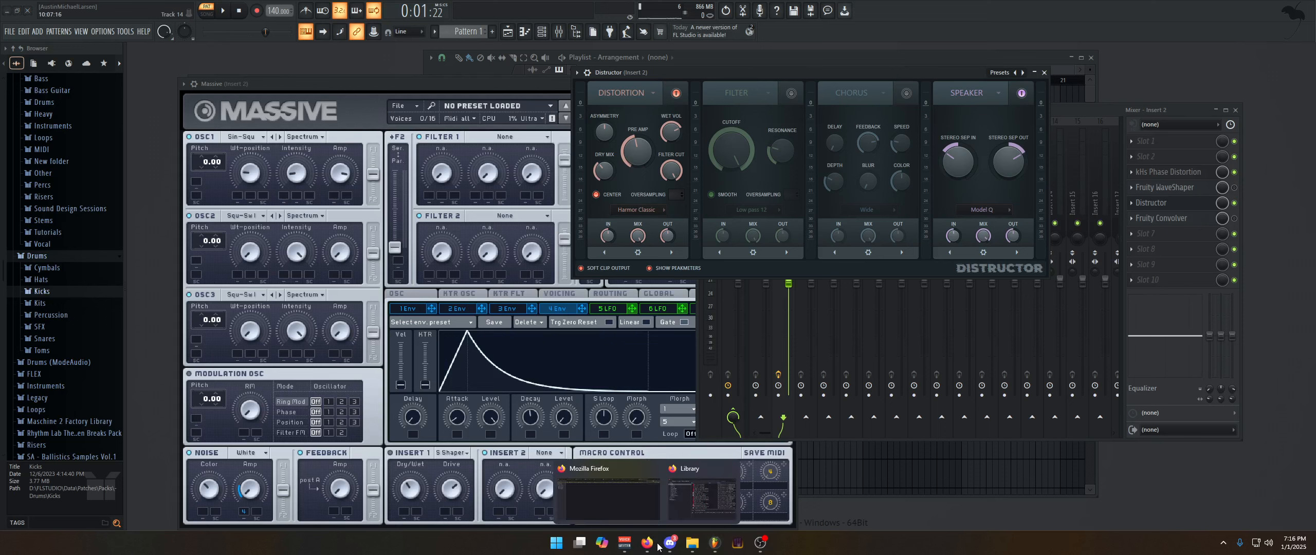
pyautogui.press('F6')
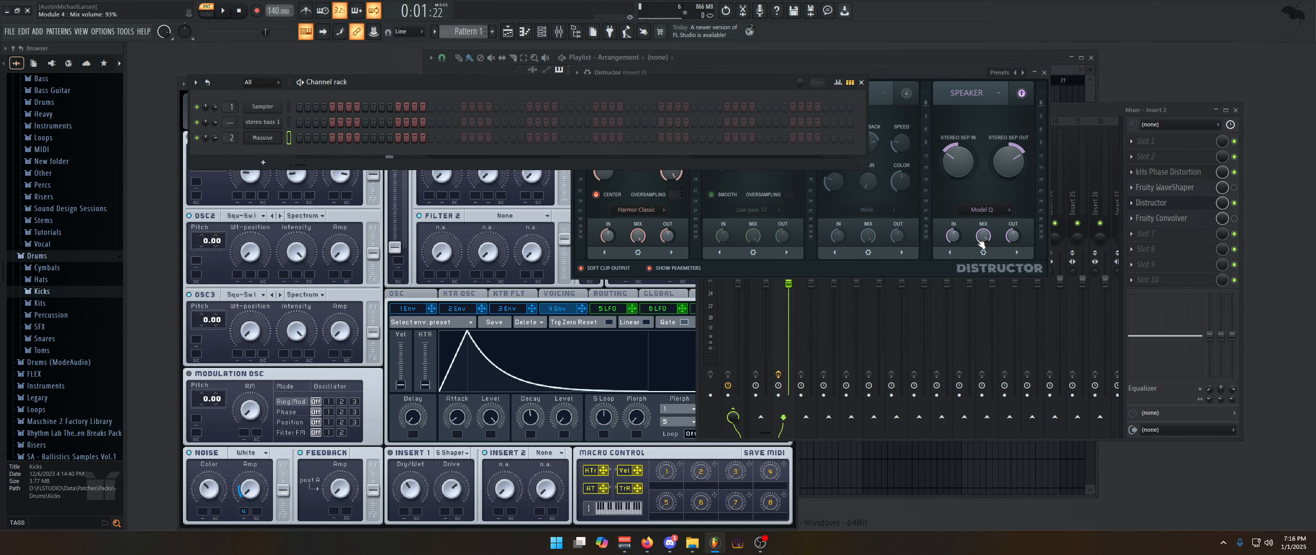
pyautogui.click(983, 191)
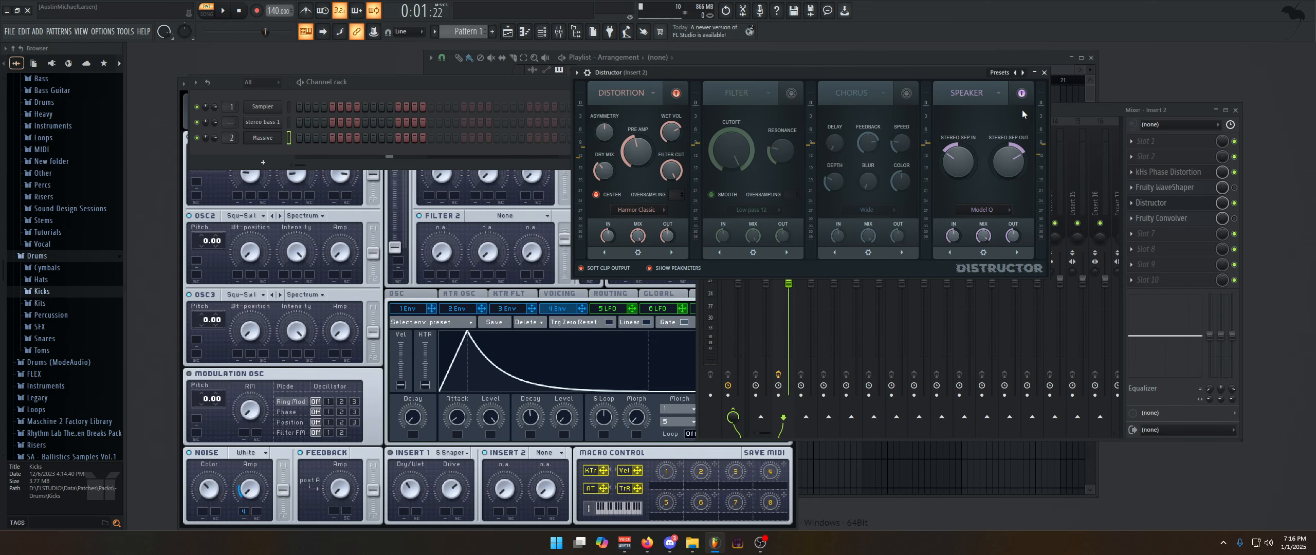
pyautogui.click(1025, 93)
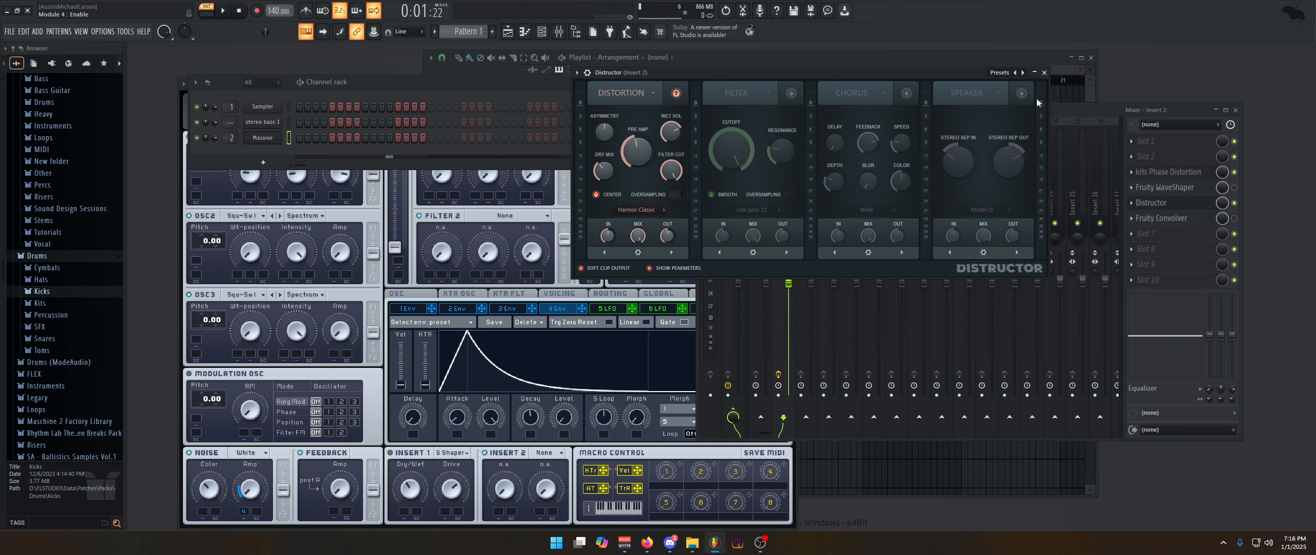
# Enable and open Fruity Convolver on Insert 2, and close the Distructor window
pyautogui.click(1234, 219)
pyautogui.click(1175, 221)
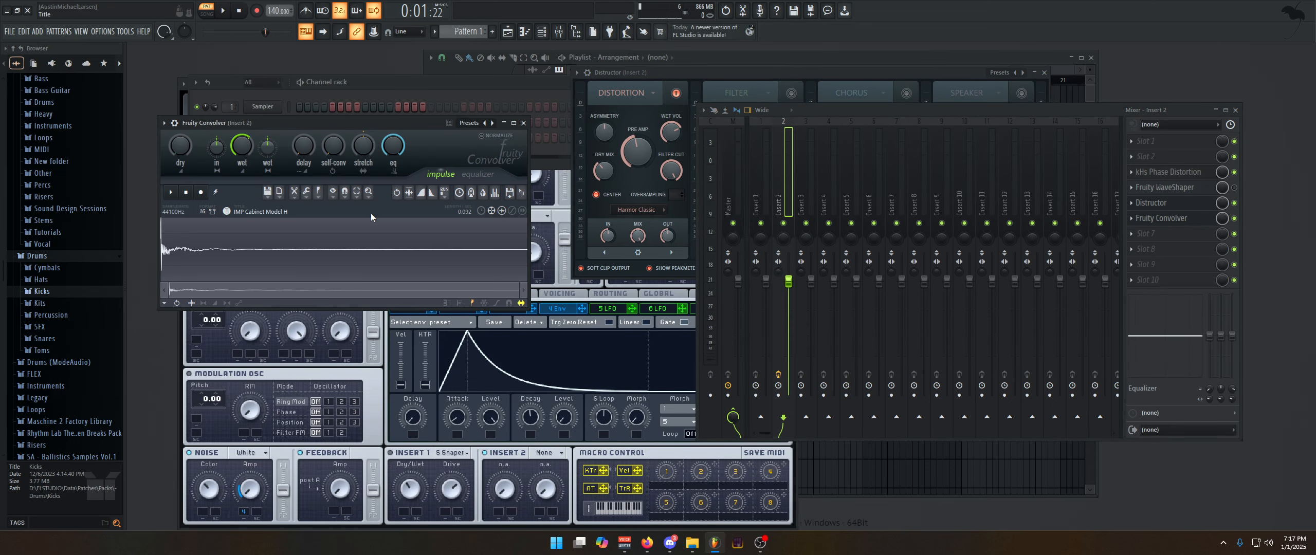
pyautogui.click(1151, 203)
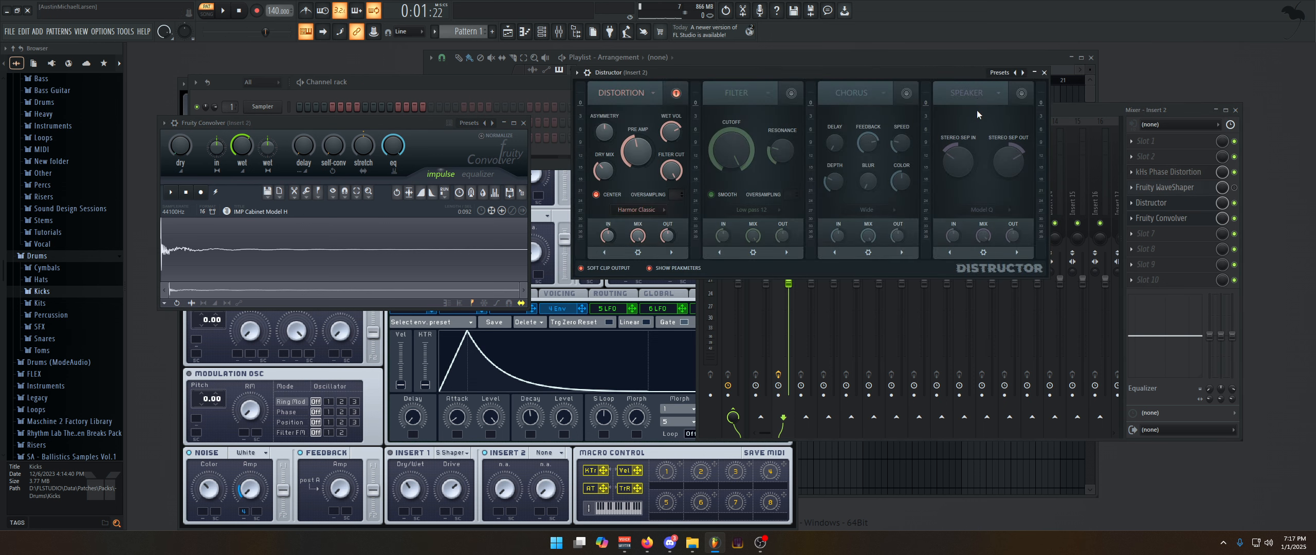
pyautogui.click(1044, 73)
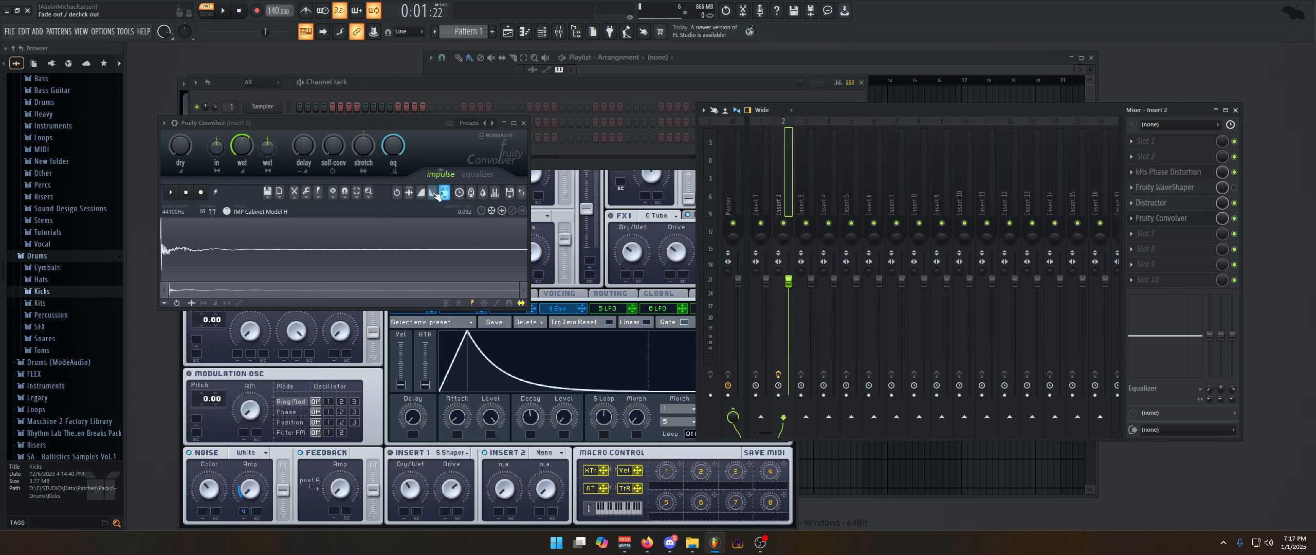
# Load the Guitar Cabinet preset IMP Cabinet Model D in Fruity Convolver and adjust its wet level
pyautogui.click(469, 122)
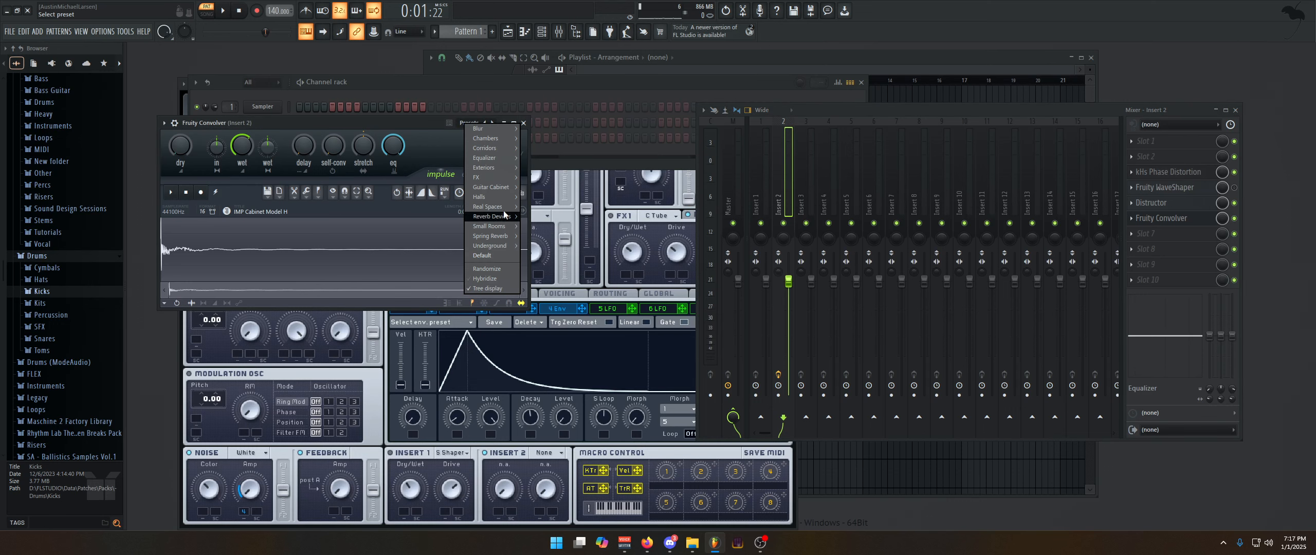
pyautogui.moveTo(506, 187)
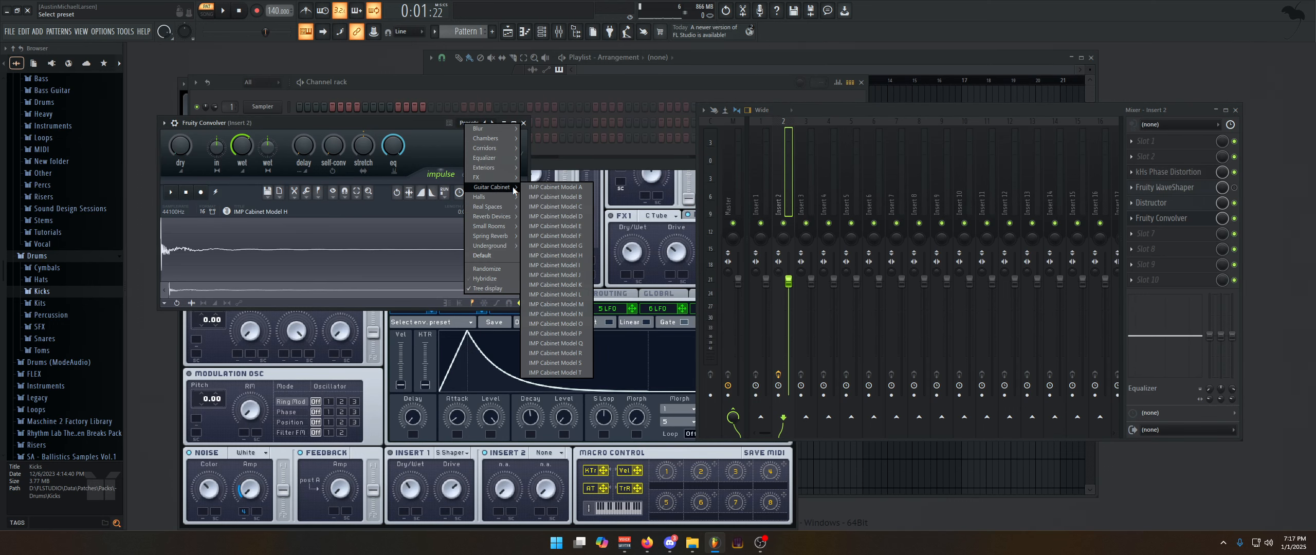
pyautogui.click(580, 215)
pyautogui.moveTo(242, 147); pyautogui.dragTo(243, 170)
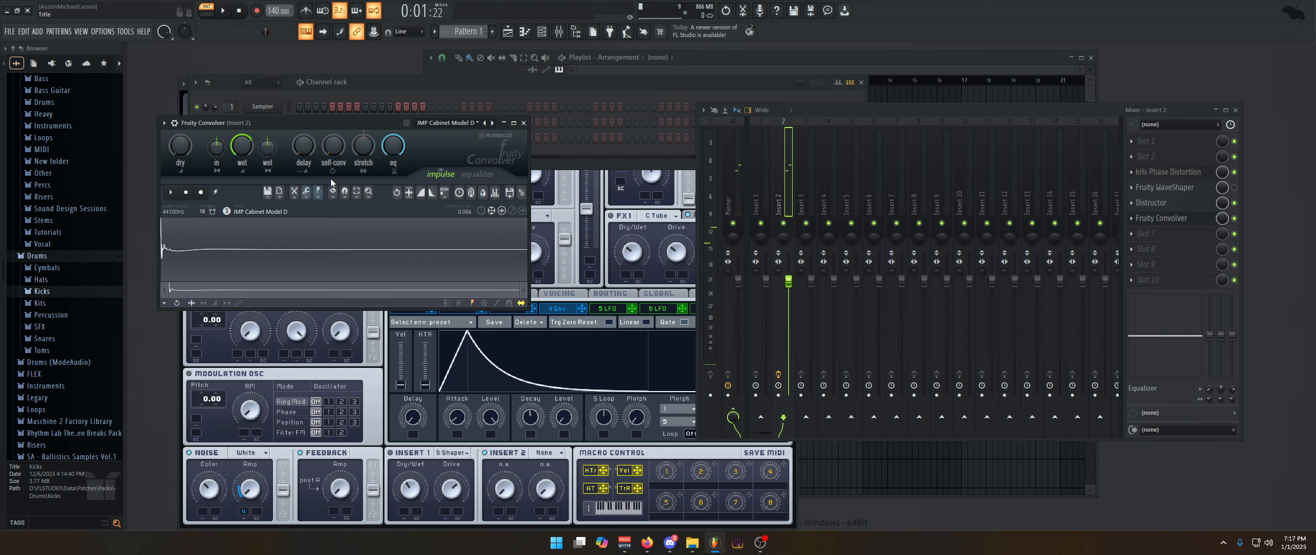
# Bypass Fruity Convolver on Insert 2, and reopen Distructor to enable its Speaker module
pyautogui.click(1235, 218)
pyautogui.click(1195, 203)
pyautogui.click(1195, 203)
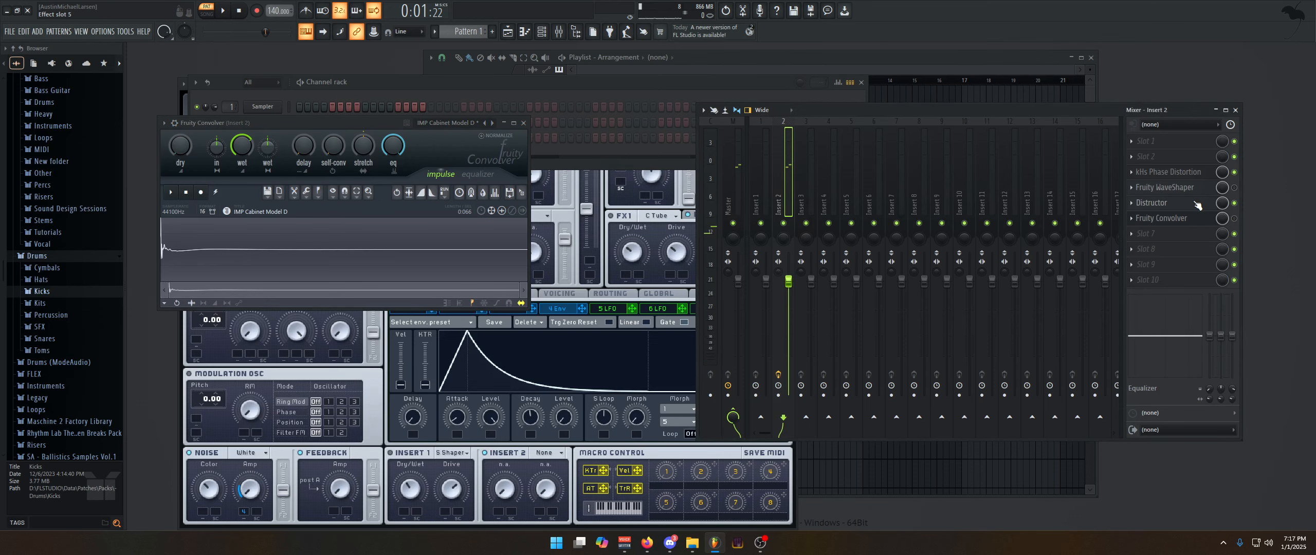
pyautogui.click(1195, 204)
pyautogui.click(1021, 93)
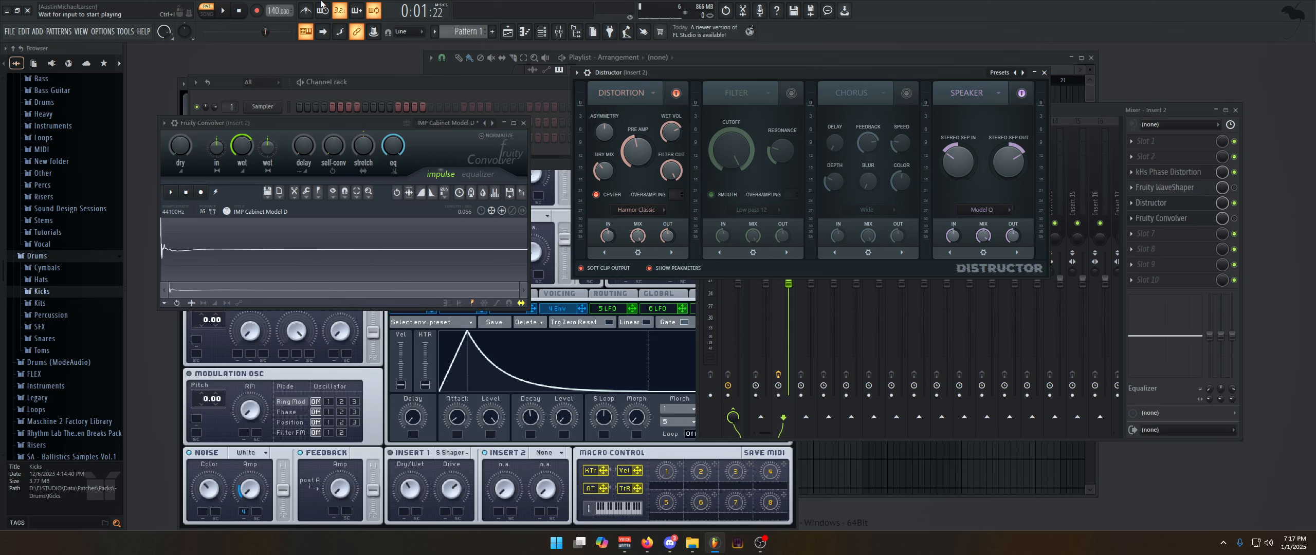
# Browse Fruity Convolver's Guitar Cabinet presets without loading one, and place the Convolver and Distructor windows side by side
pyautogui.moveTo(238, 123); pyautogui.dragTo(311, 108)
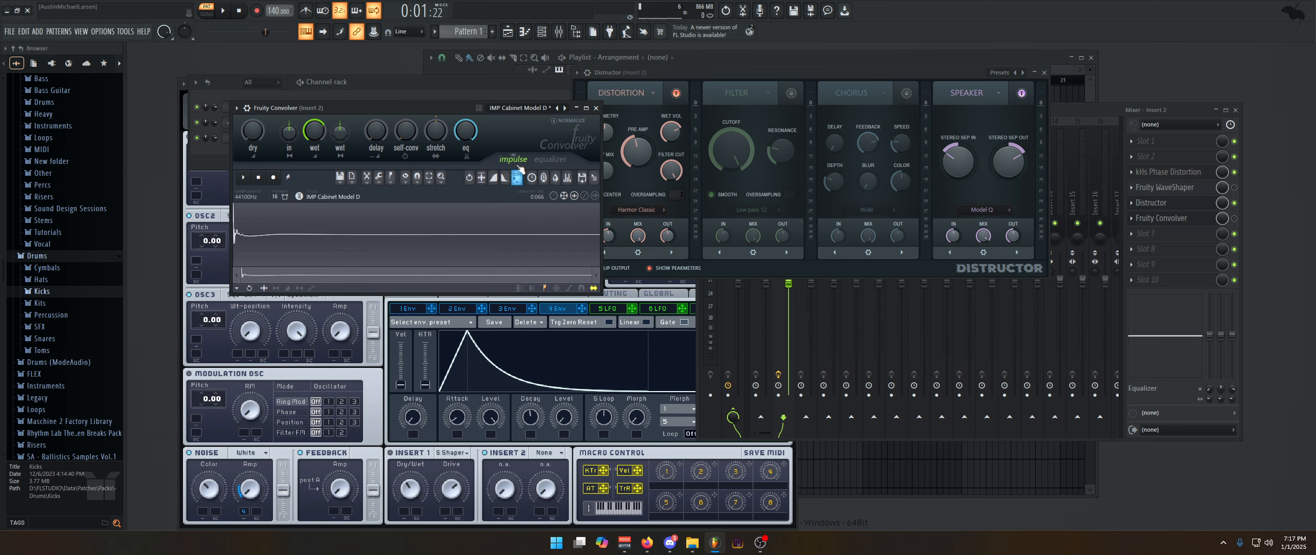
pyautogui.click(538, 112)
pyautogui.moveTo(568, 213)
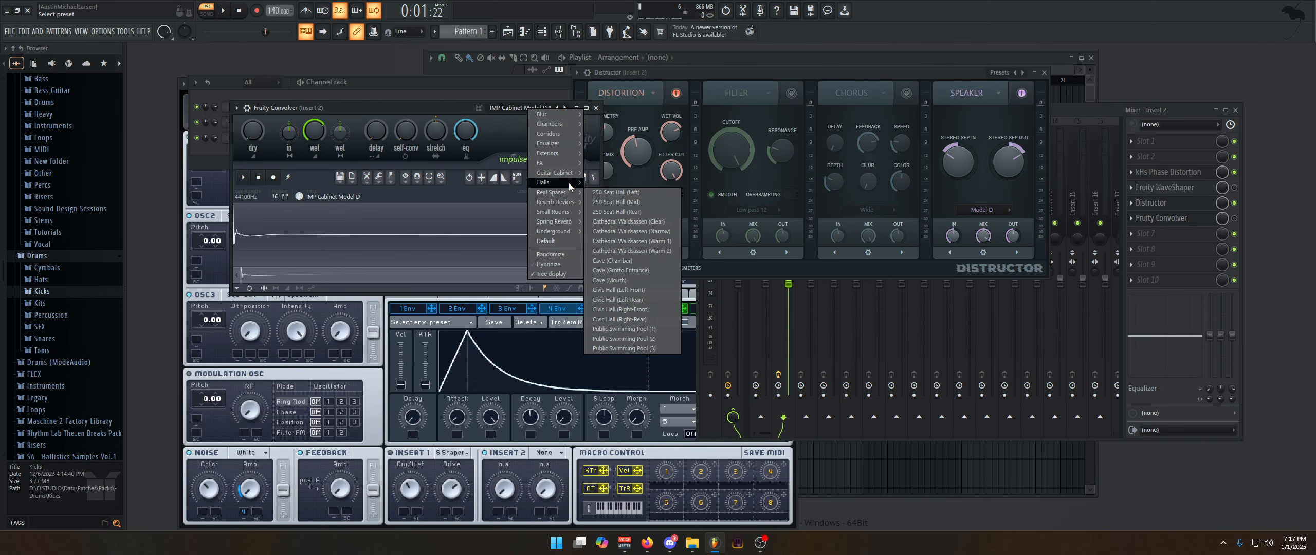
pyautogui.moveTo(568, 174)
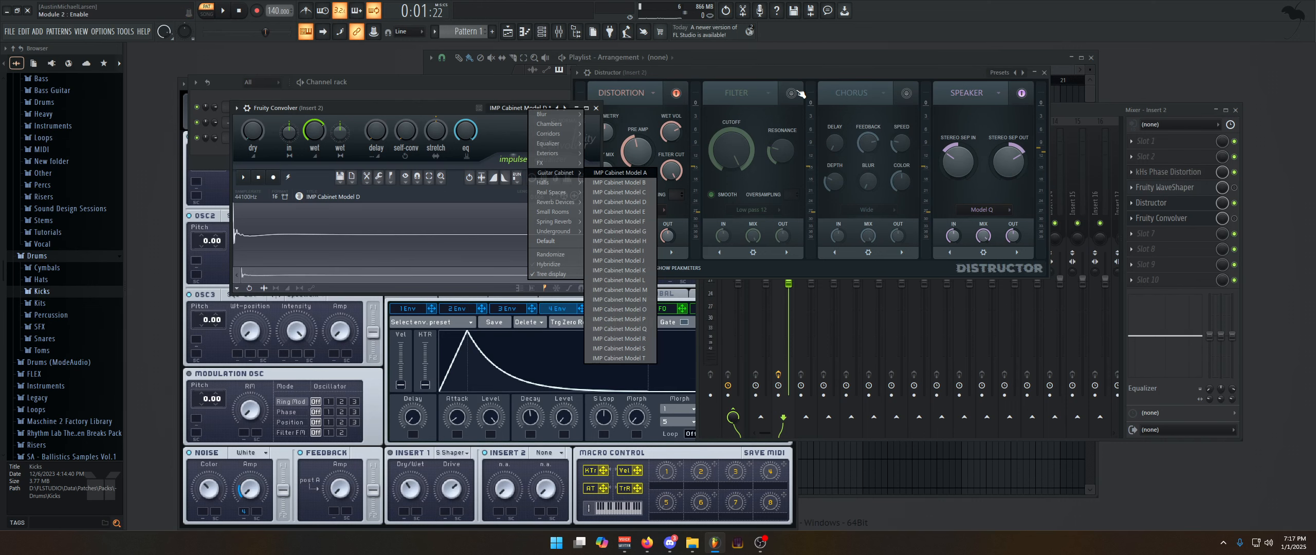
pyautogui.click(772, 76)
pyautogui.moveTo(828, 77); pyautogui.dragTo(905, 93)
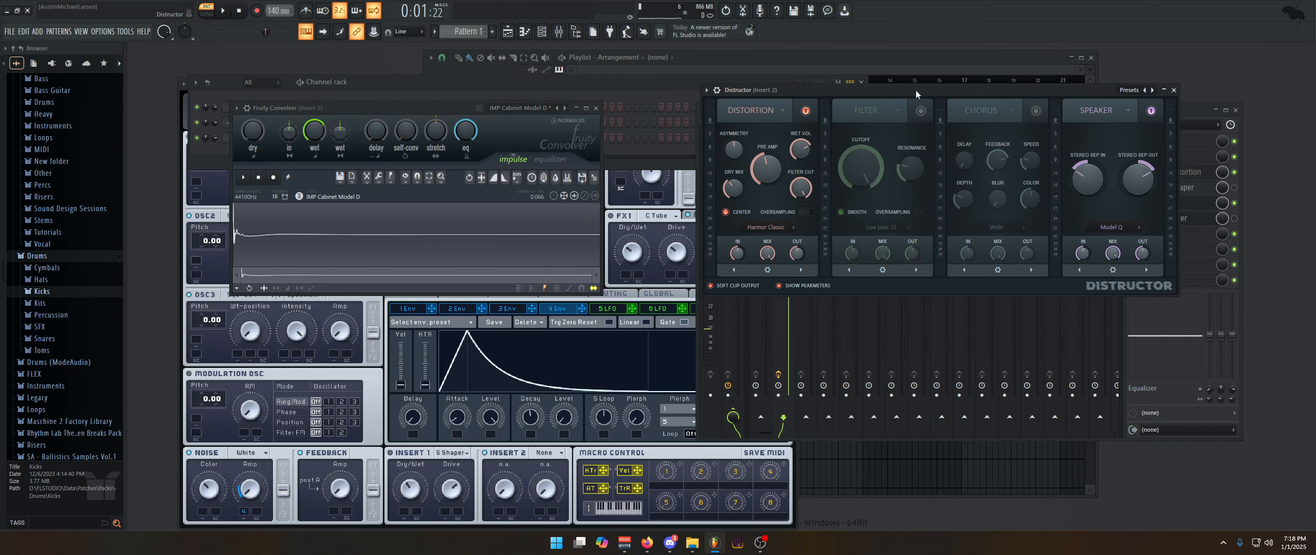